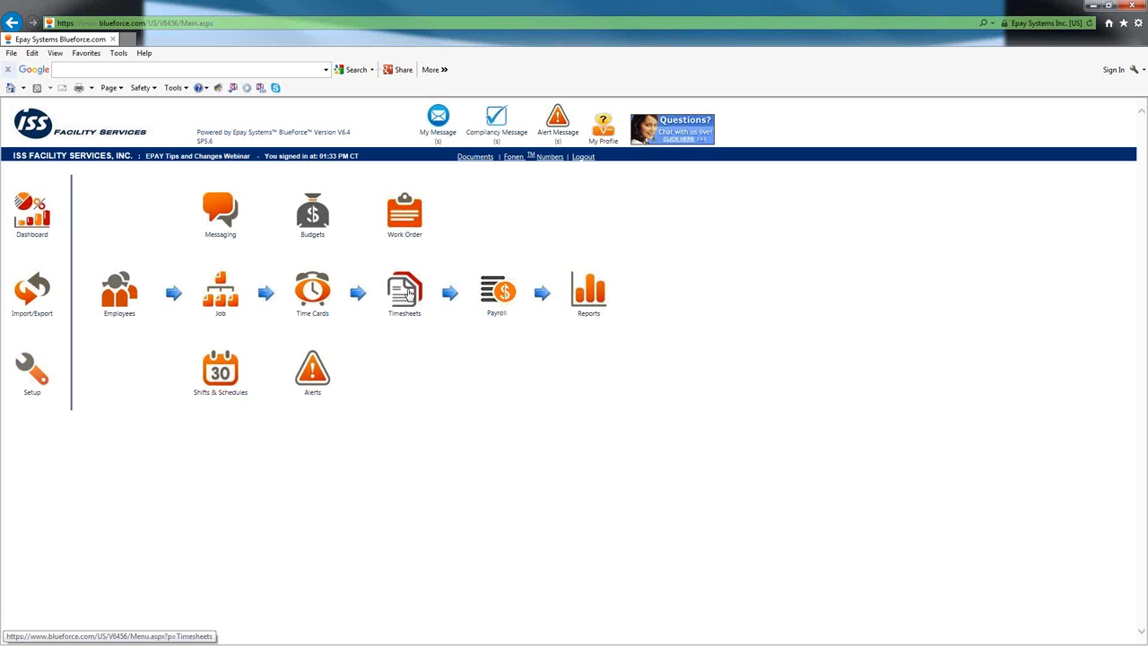
# Step: Open the Timesheets section and check the total of activated job records in the job selection list
pyautogui.click(408, 294)
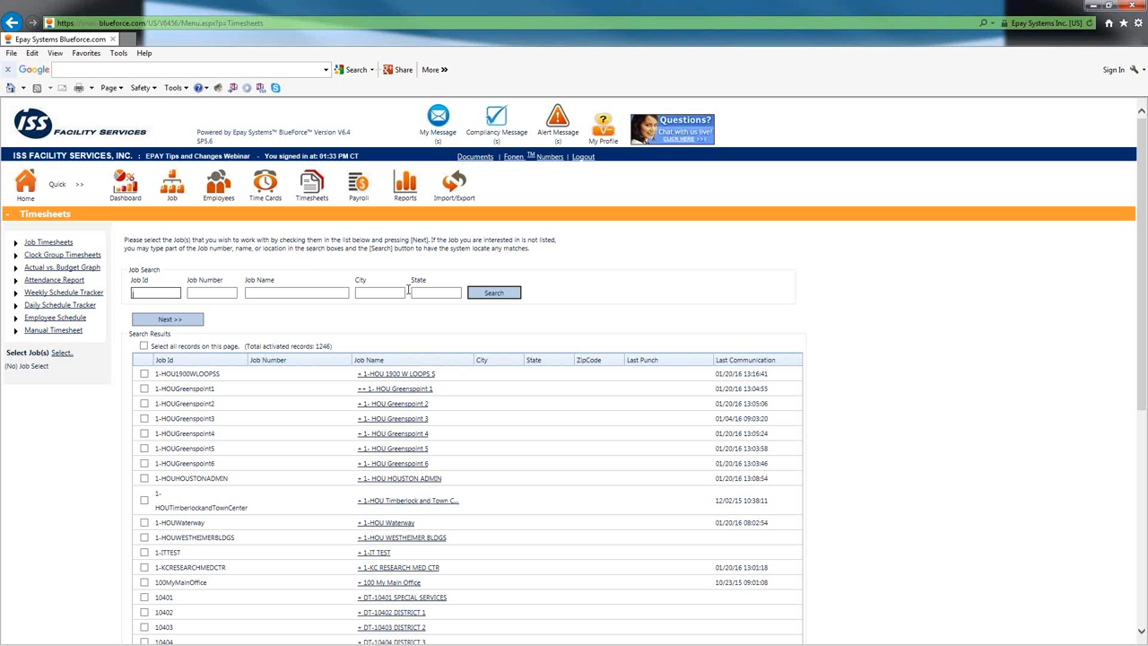
pyautogui.moveTo(338, 346); pyautogui.dragTo(240, 352)
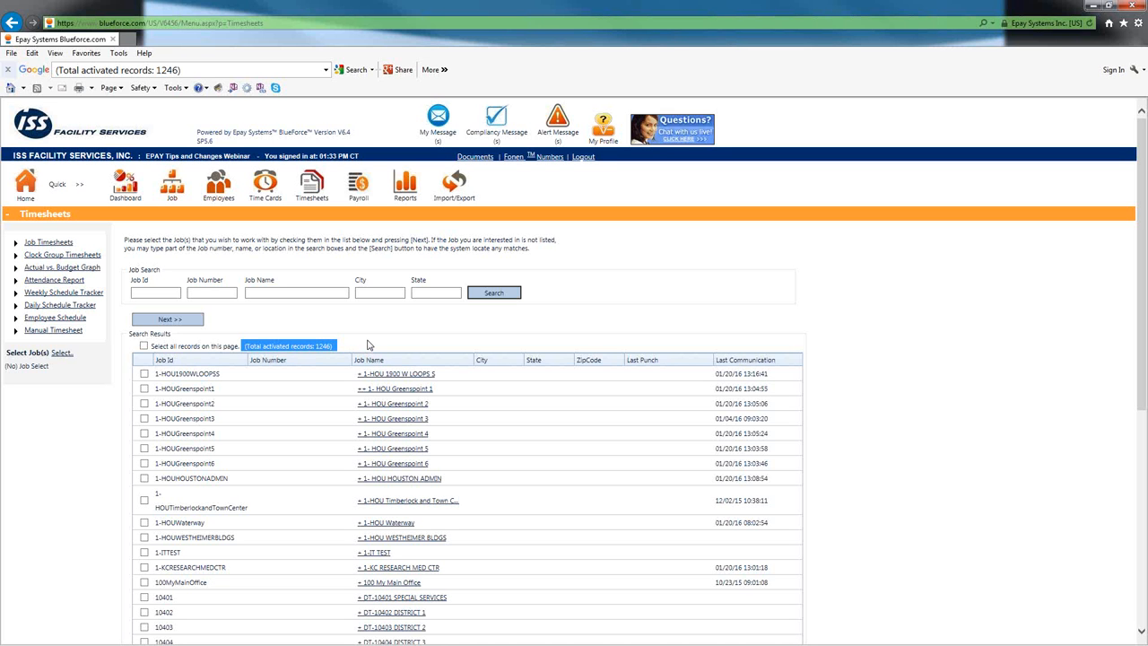
pyautogui.click(369, 339)
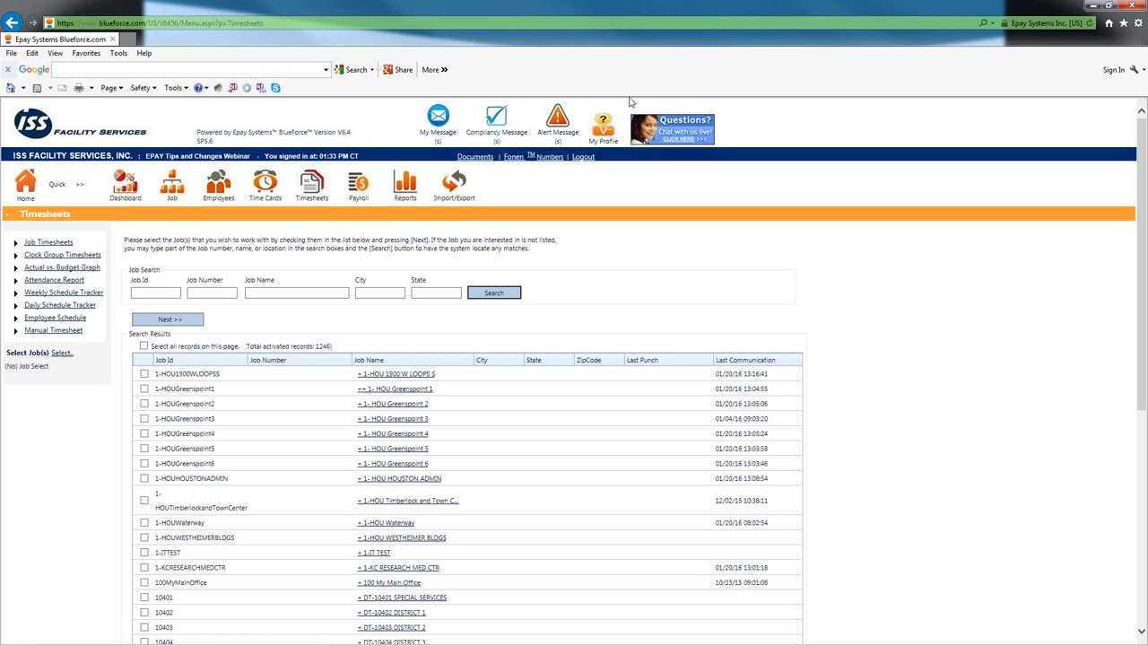
# Step: Try selecting all job records on the page, clear the selection, and look through the rest of the list
pyautogui.click(143, 346)
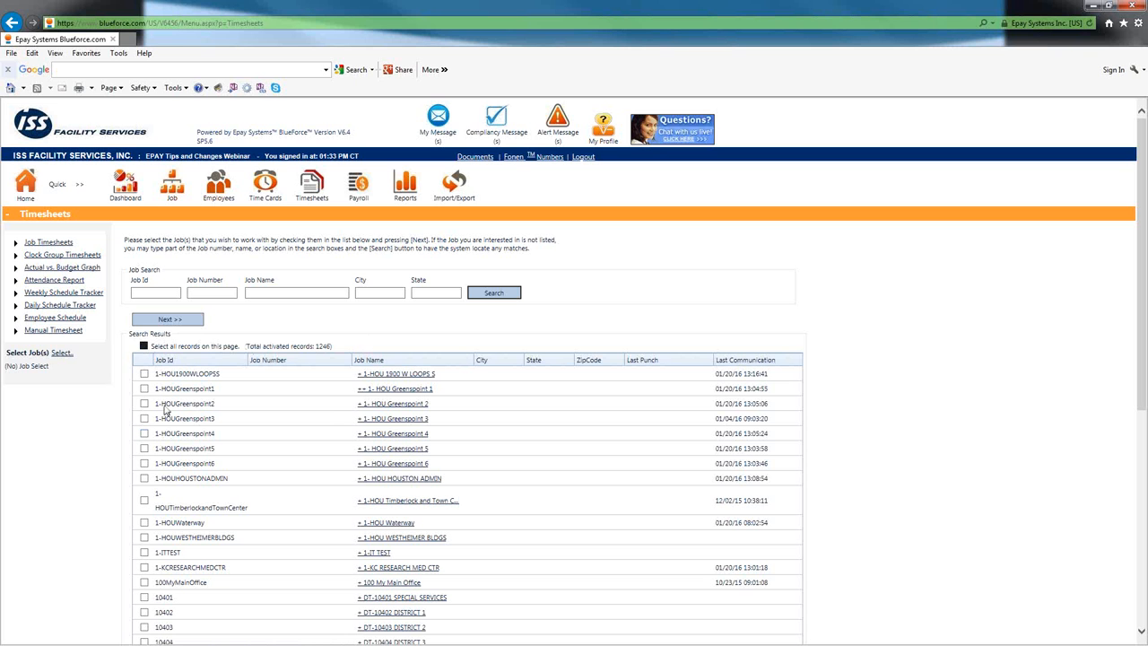
pyautogui.click(145, 346)
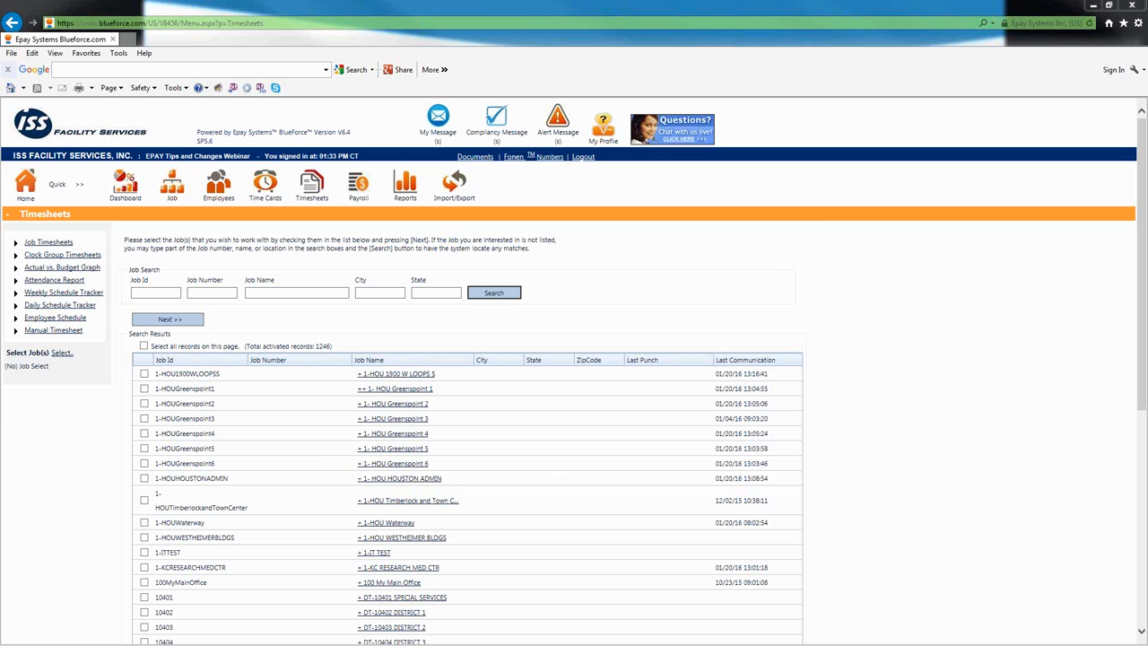
pyautogui.scroll(-3, 992, 331)
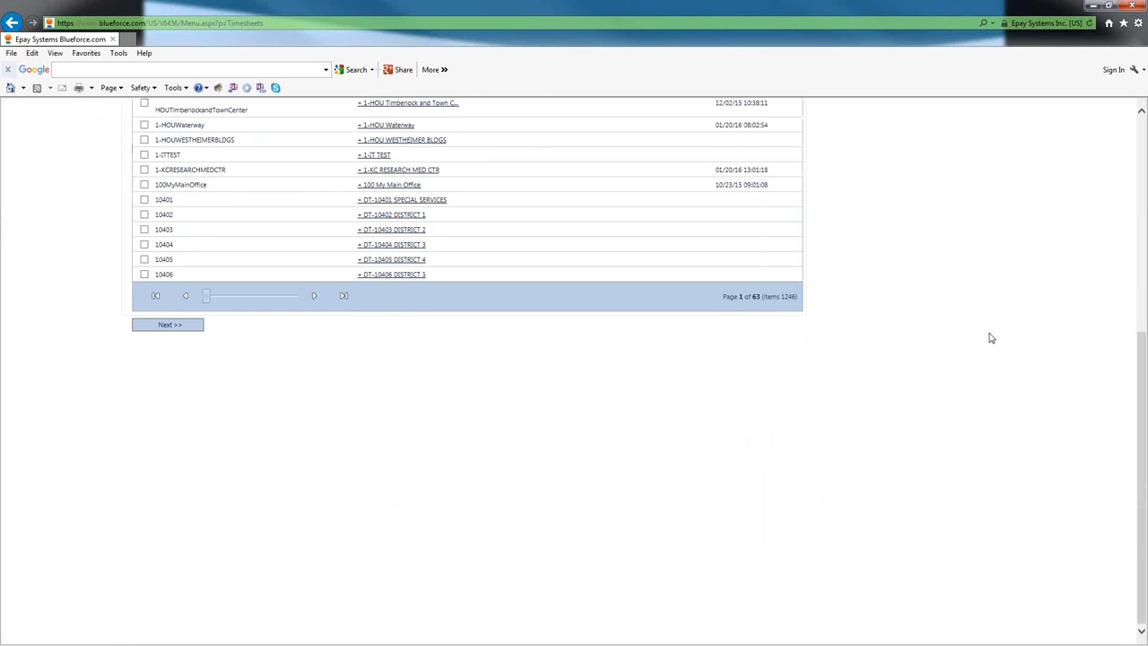
pyautogui.scroll(-1, 825, 334)
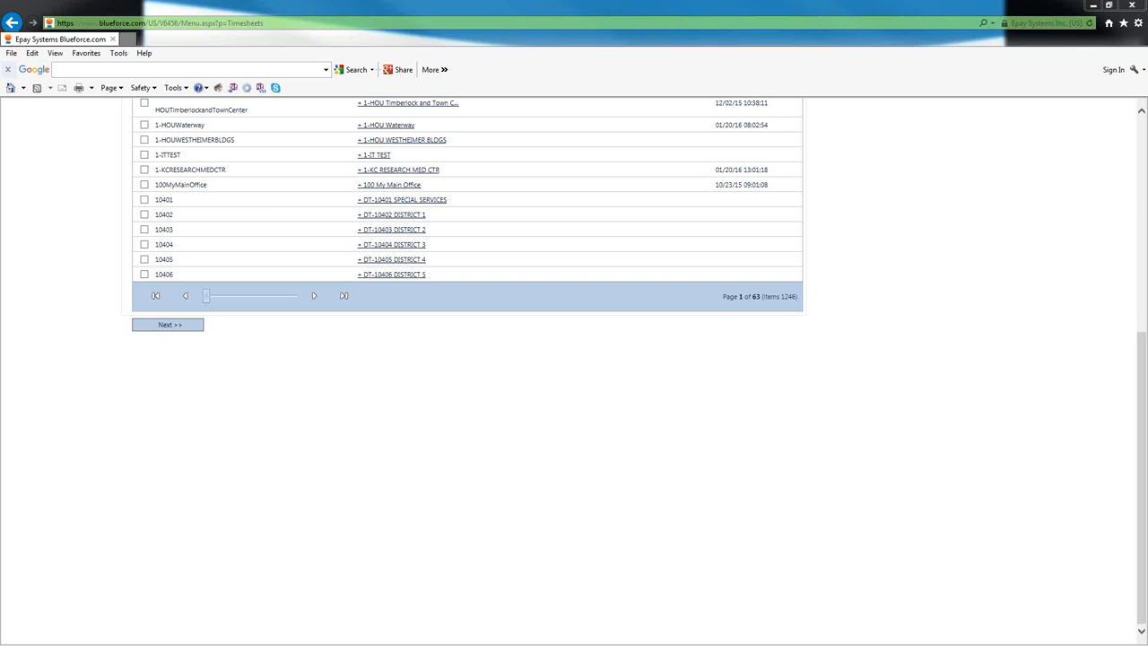
pyautogui.scroll(5, 310, 359)
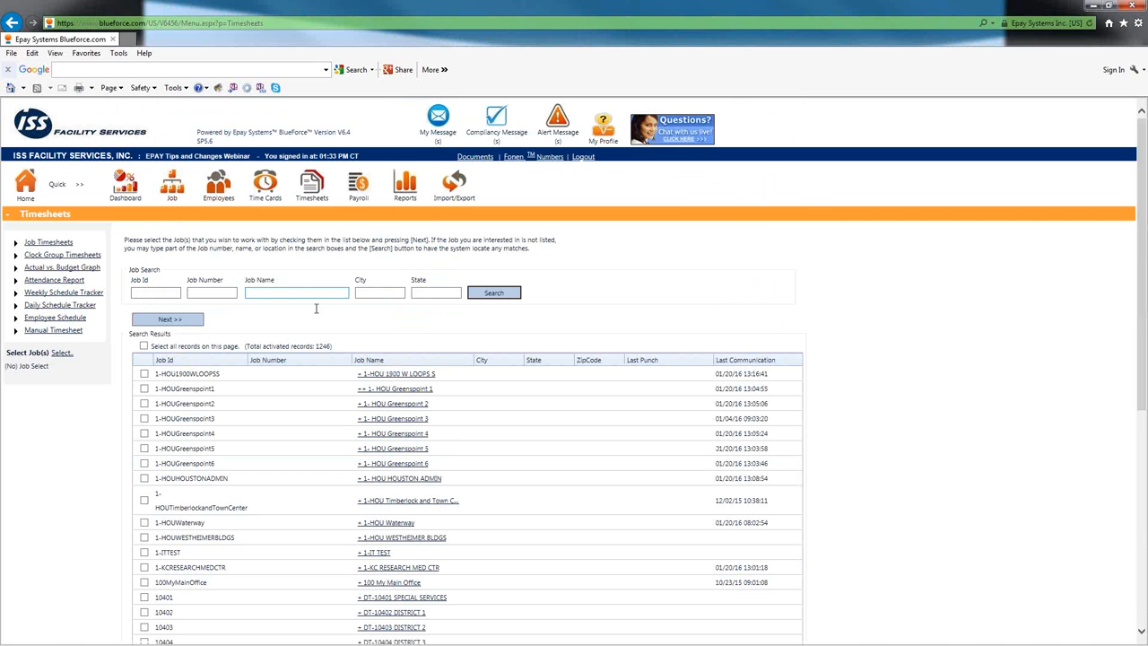
# Step: Search for jobs by the name "1-It", select the matching record and proceed to the timesheets
pyautogui.click(267, 277)
pyautogui.write('1-It')
pyautogui.press('Return')
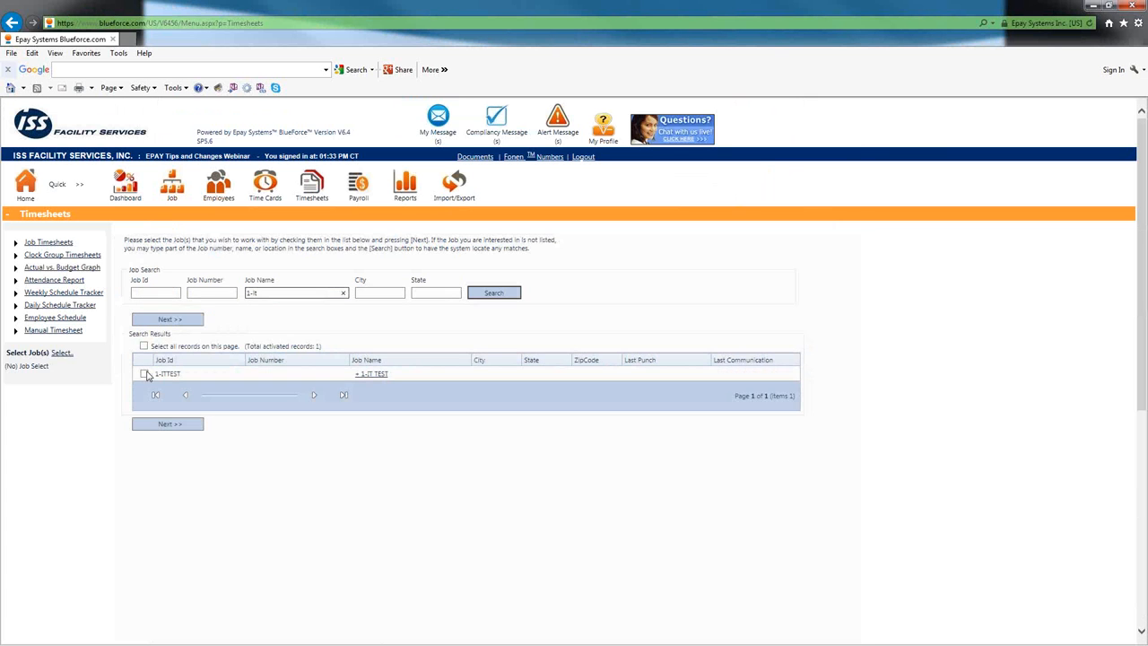
pyautogui.click(144, 345)
pyautogui.click(169, 320)
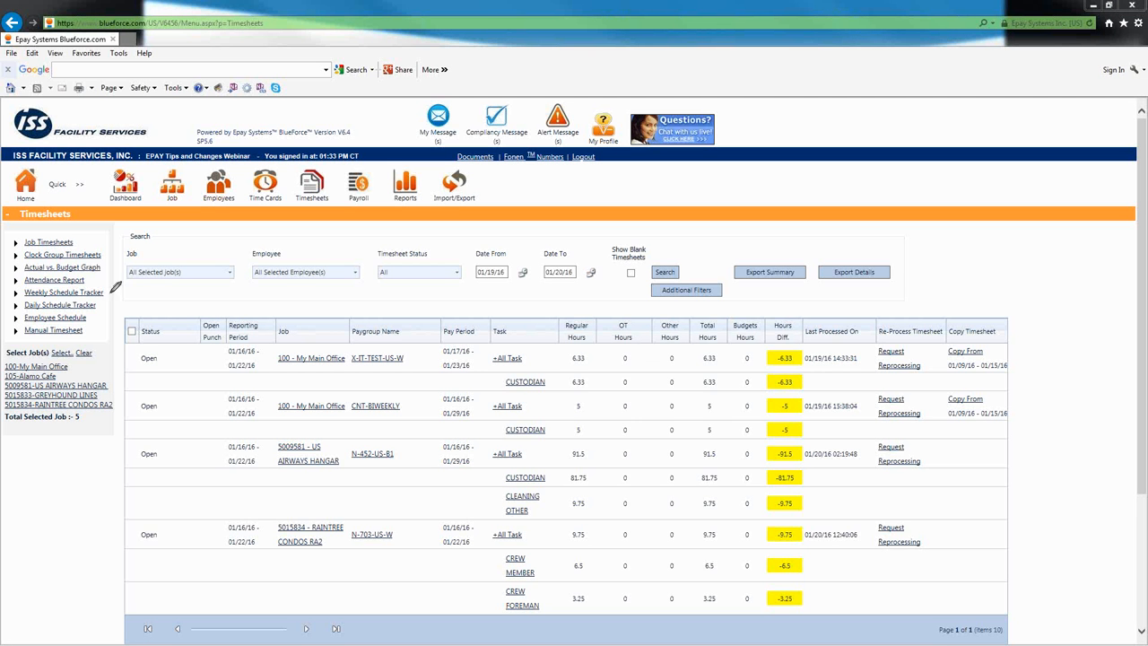
# Step: Reopen the job selection from the selected jobs list and deselect the 1-ITTEST job
pyautogui.moveTo(101, 340); pyautogui.dragTo(1, 340)
pyautogui.moveTo(2, 439)
pyautogui.mouseDown()
pyautogui.moveTo(111, 441)
pyautogui.moveTo(117, 353)
pyautogui.moveTo(102, 337)
pyautogui.mouseUp()
pyautogui.click(58, 318)
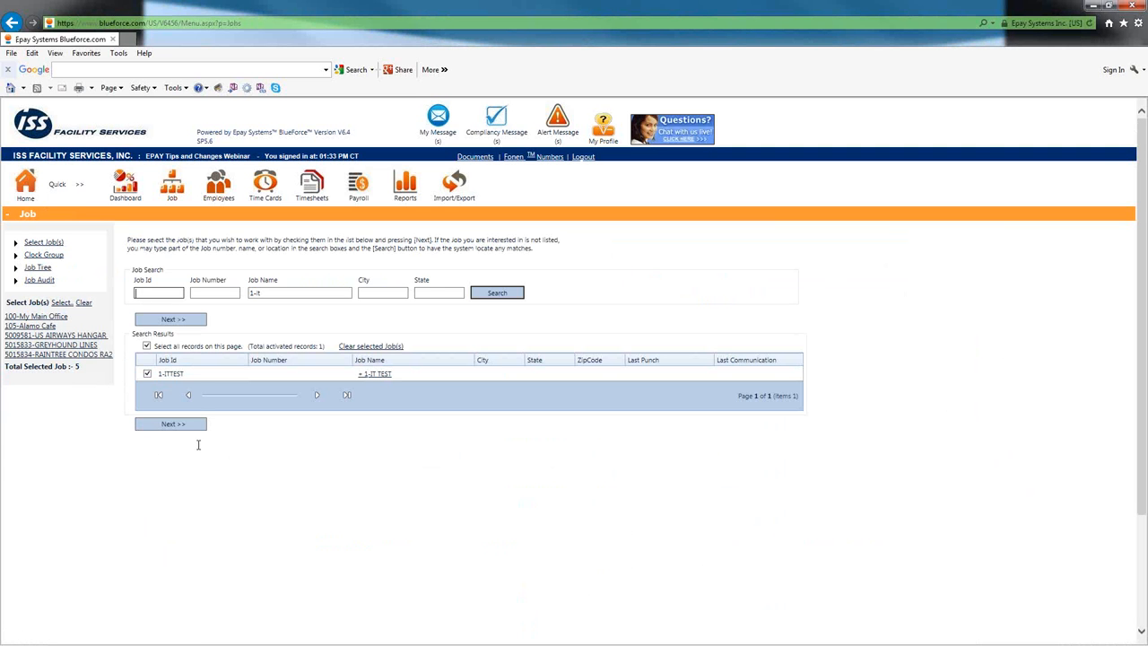
pyautogui.click(147, 373)
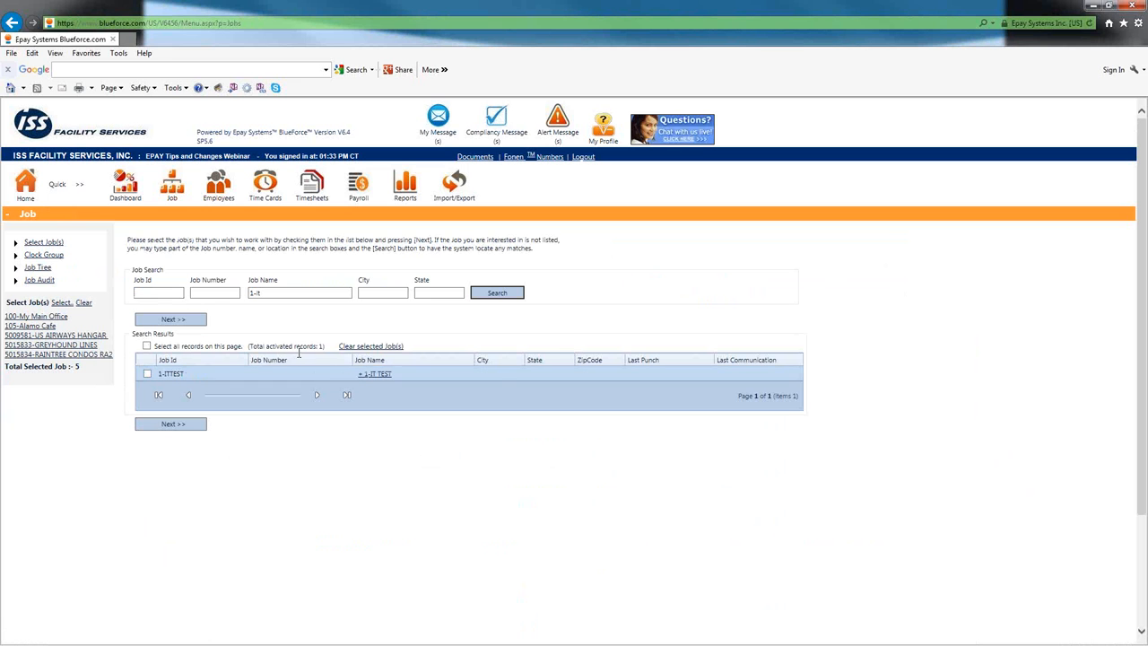
pyautogui.moveTo(327, 346); pyautogui.dragTo(150, 349)
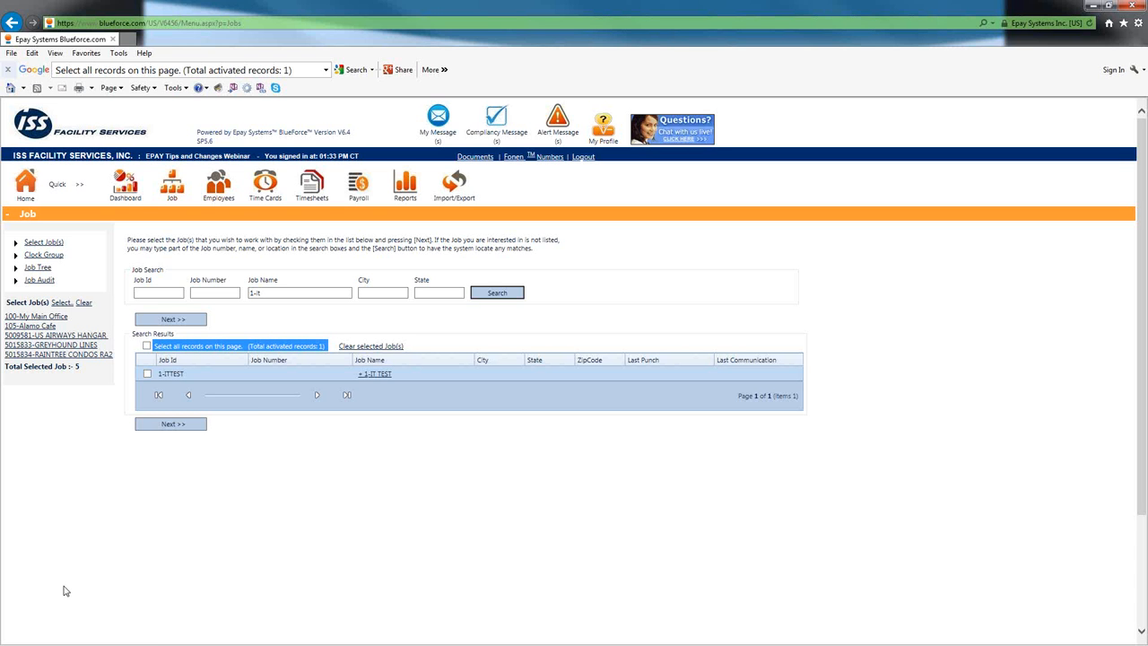
# Step: Return to the Timesheets section and open the Manual Timesheet page
pyautogui.click(313, 188)
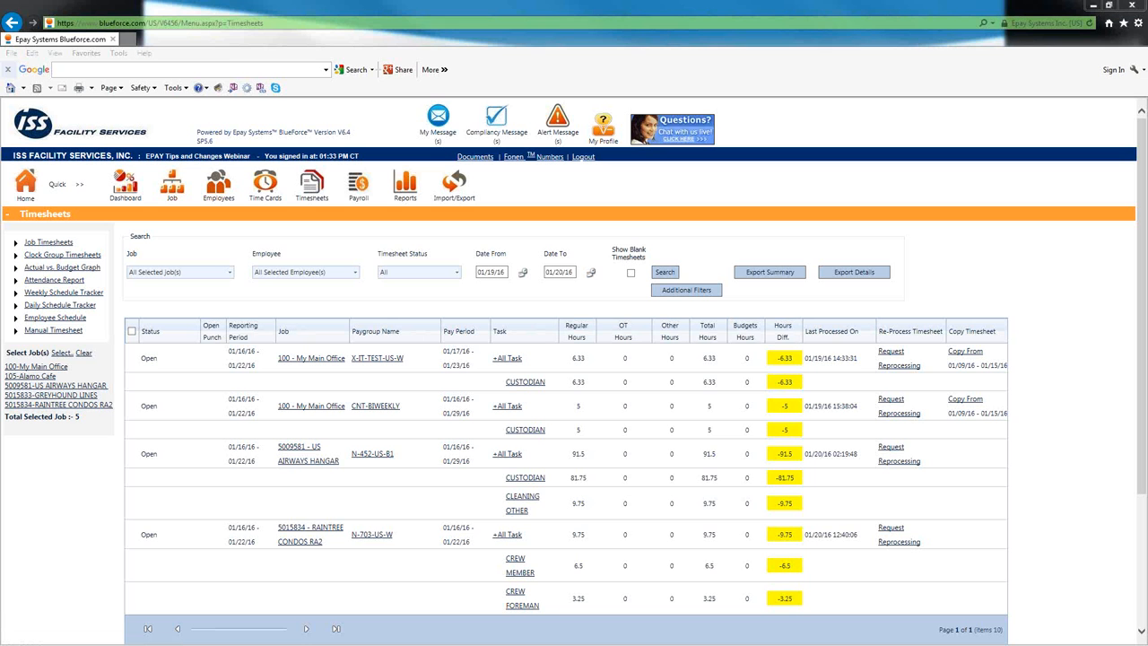
pyautogui.moveTo(66, 232)
pyautogui.mouseDown()
pyautogui.moveTo(72, 254)
pyautogui.moveTo(93, 248)
pyautogui.moveTo(87, 231)
pyautogui.mouseUp()
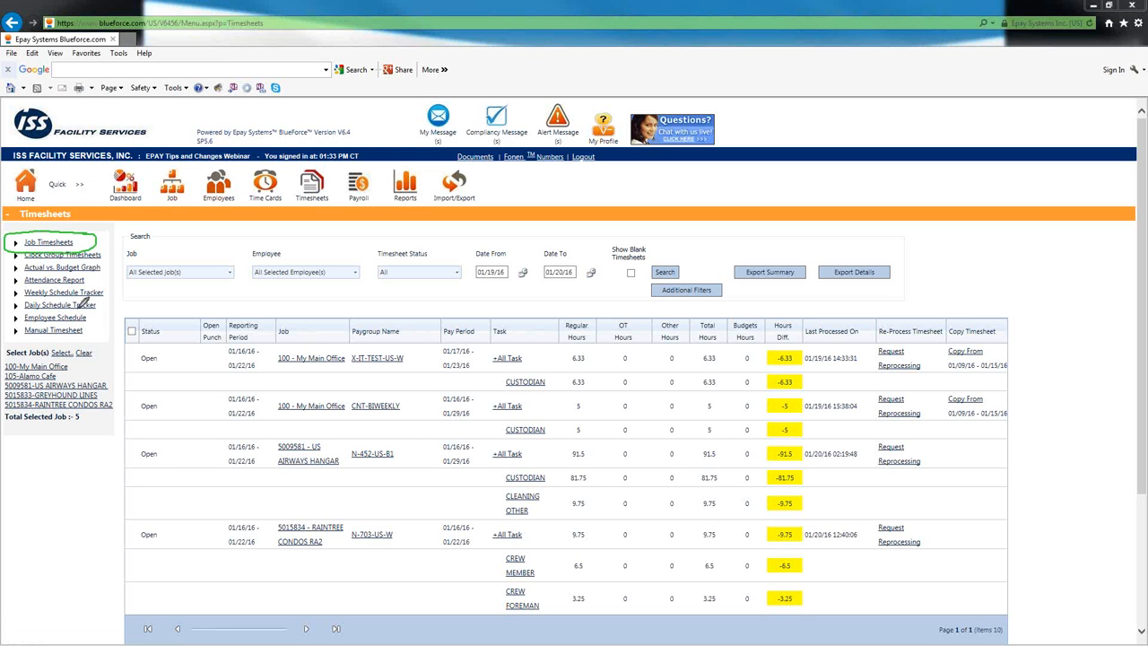
pyautogui.moveTo(80, 321); pyautogui.dragTo(32, 324)
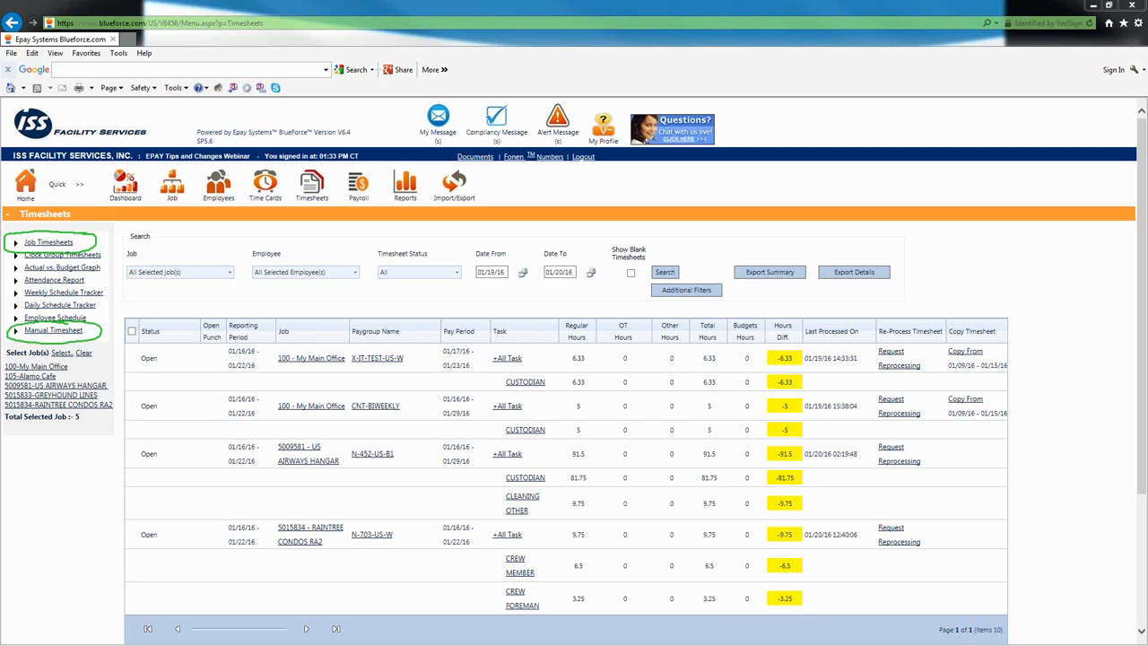
pyautogui.press('Escape')
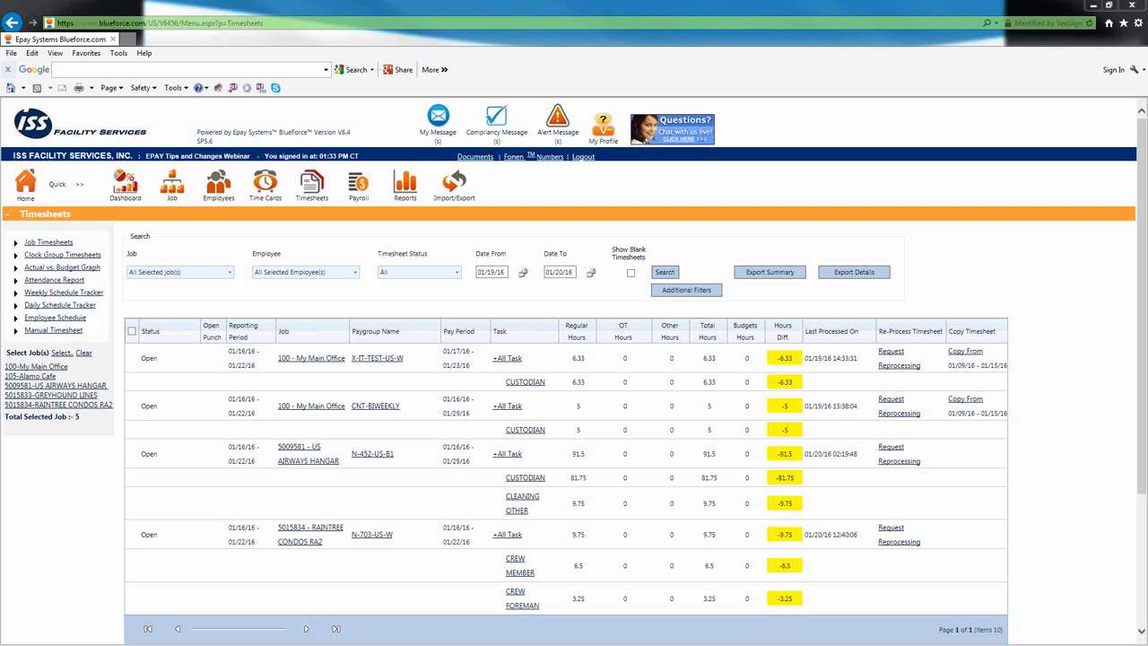
pyautogui.click(62, 332)
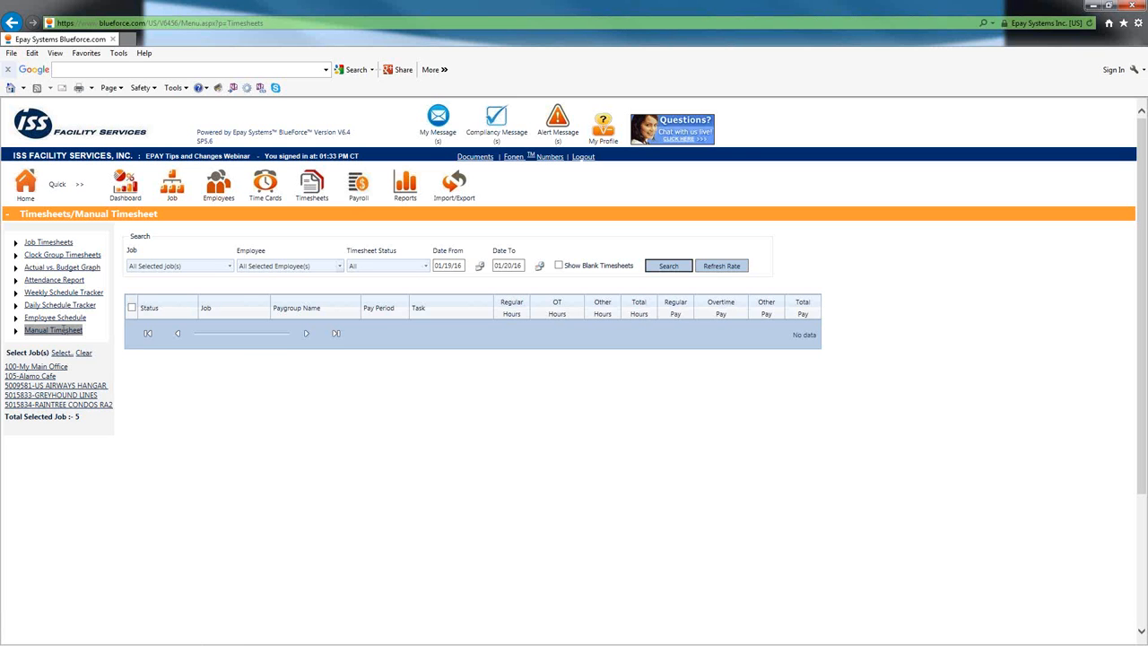
# Step: Filter the manual timesheets to job 105-Alamo Cafe with a date range from 01/02/16 to 01/08/16
pyautogui.click(231, 266)
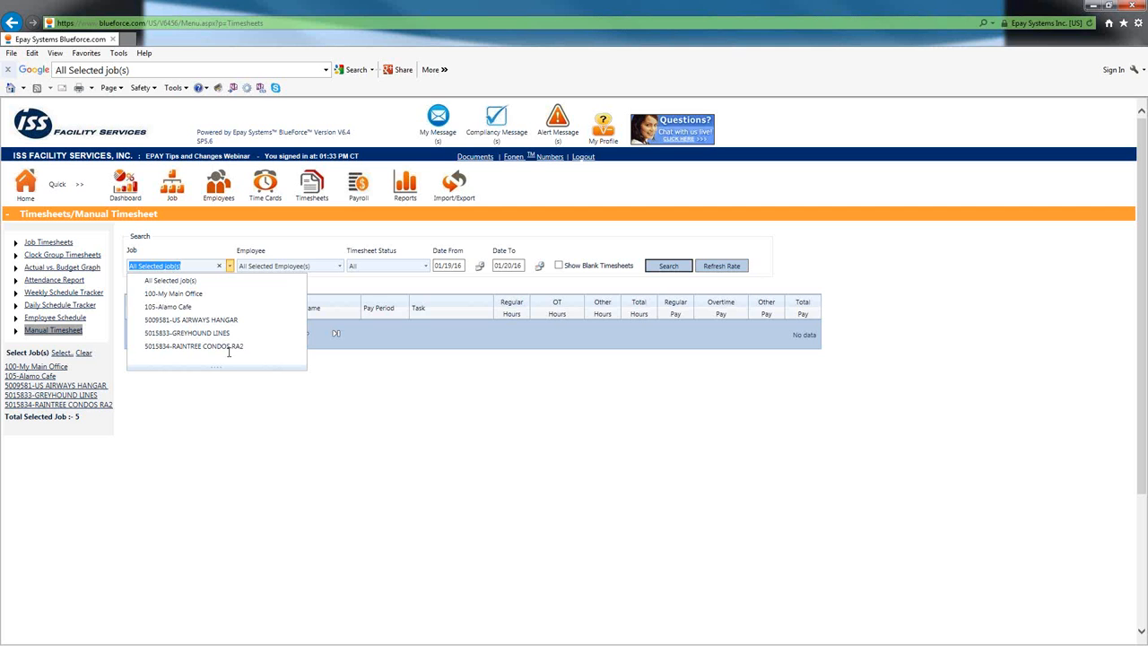
pyautogui.click(199, 306)
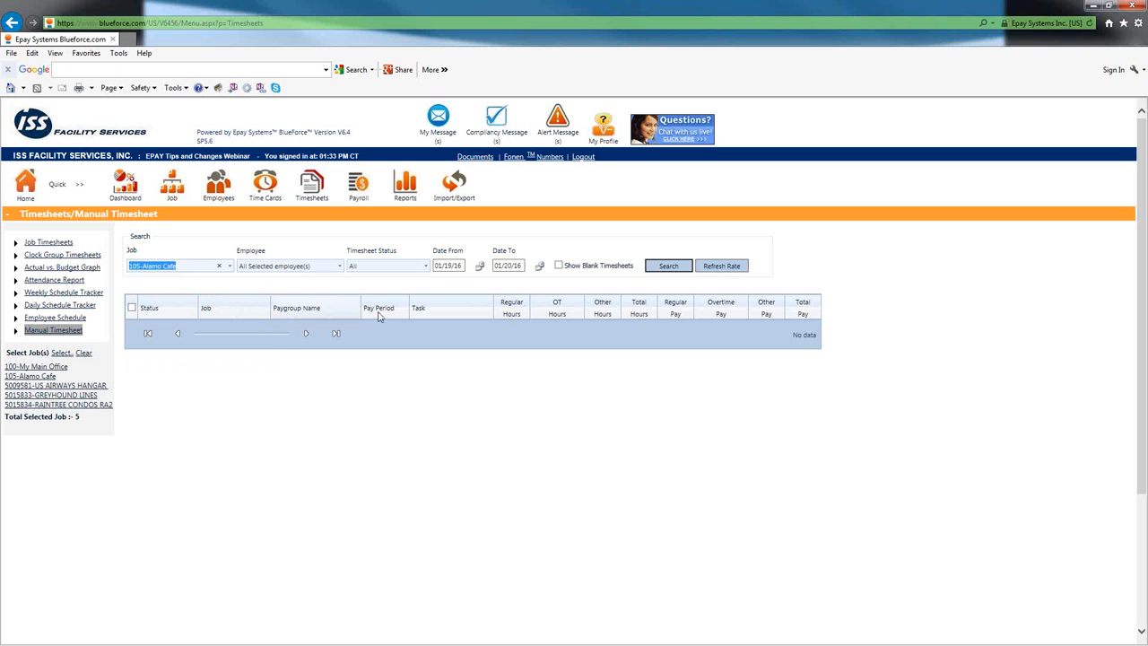
pyautogui.click(460, 266)
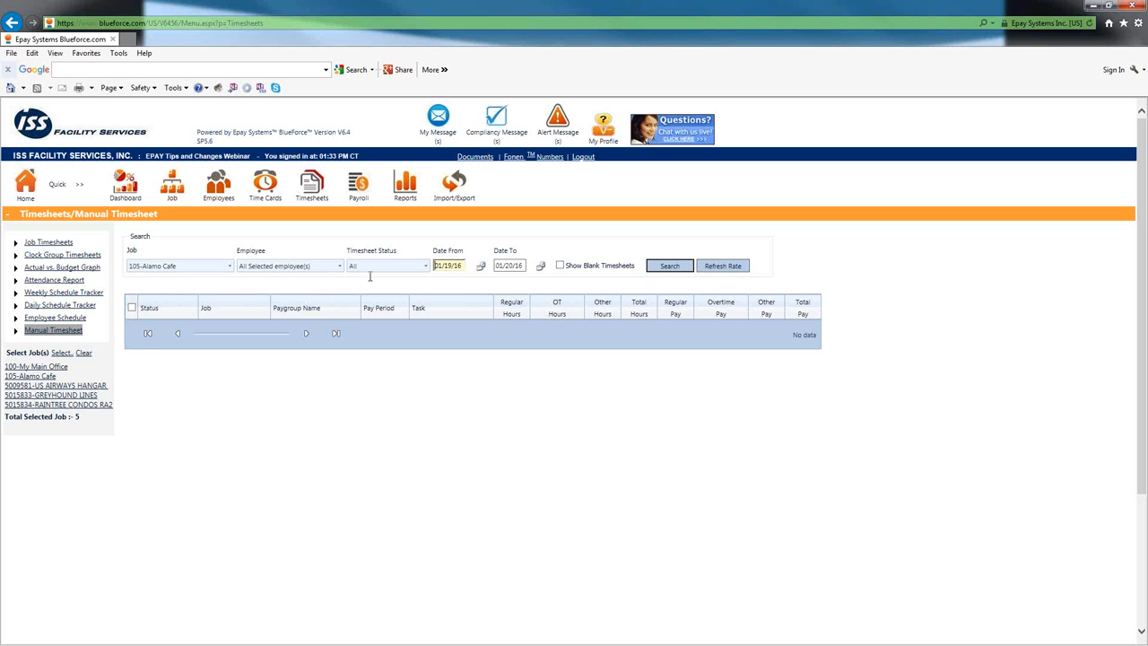
pyautogui.moveTo(462, 265); pyautogui.dragTo(438, 265)
pyautogui.click(479, 265)
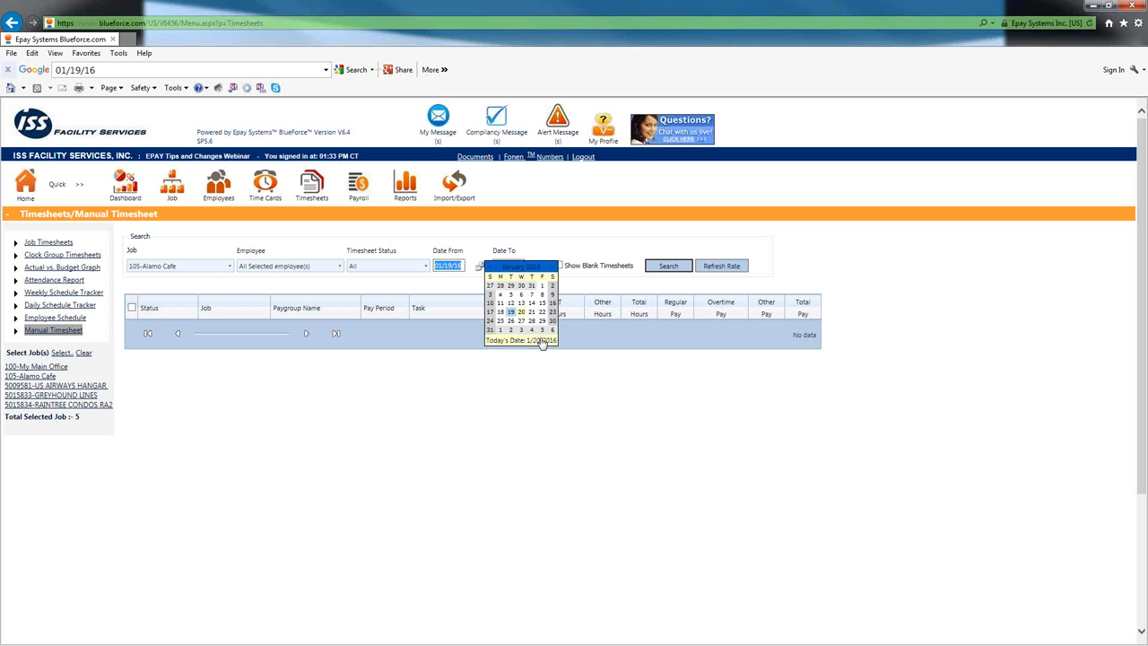
pyautogui.click(553, 285)
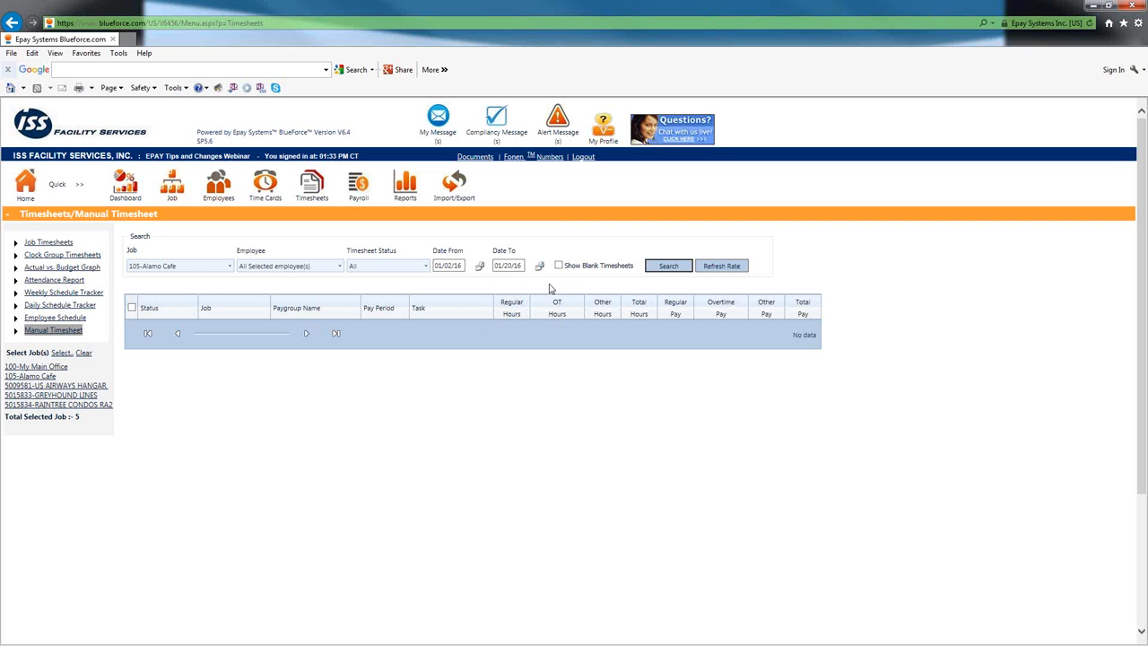
pyautogui.click(540, 266)
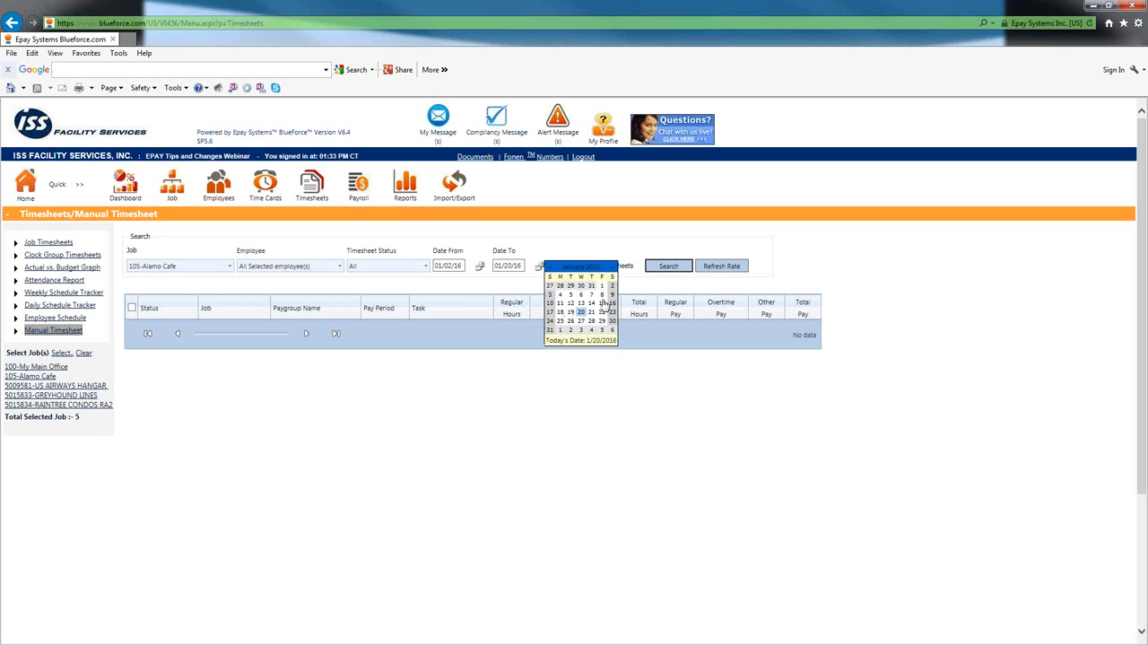
pyautogui.click(601, 295)
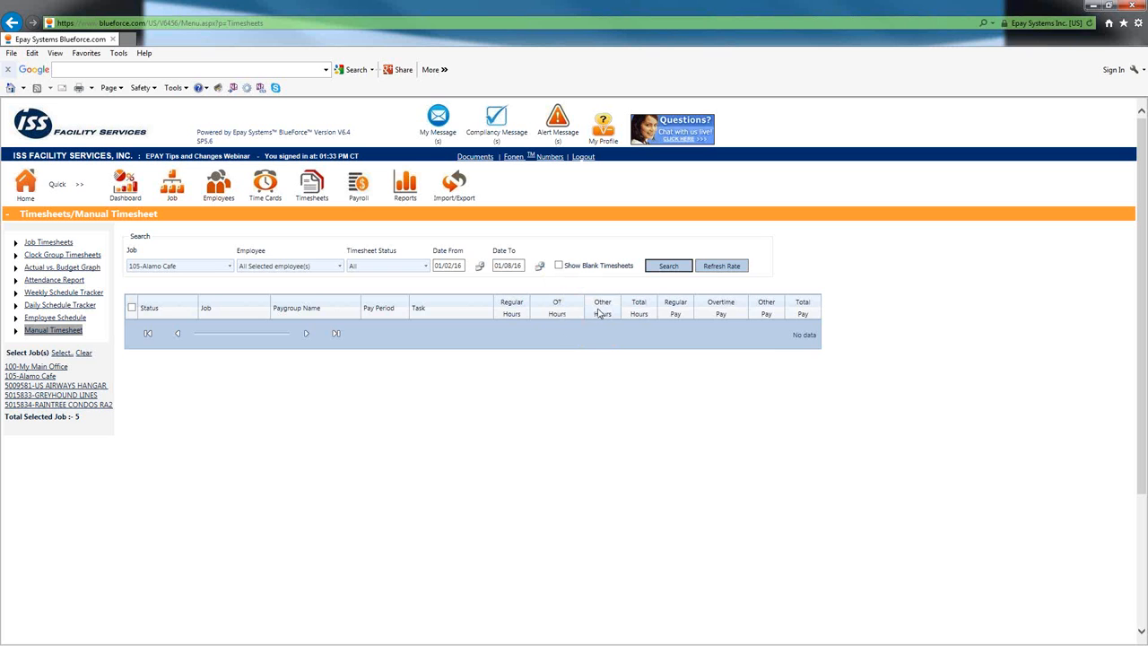
# Step: Include blank timesheets in the filter, run the search and examine the pay periods of the listed timesheets
pyautogui.click(480, 268)
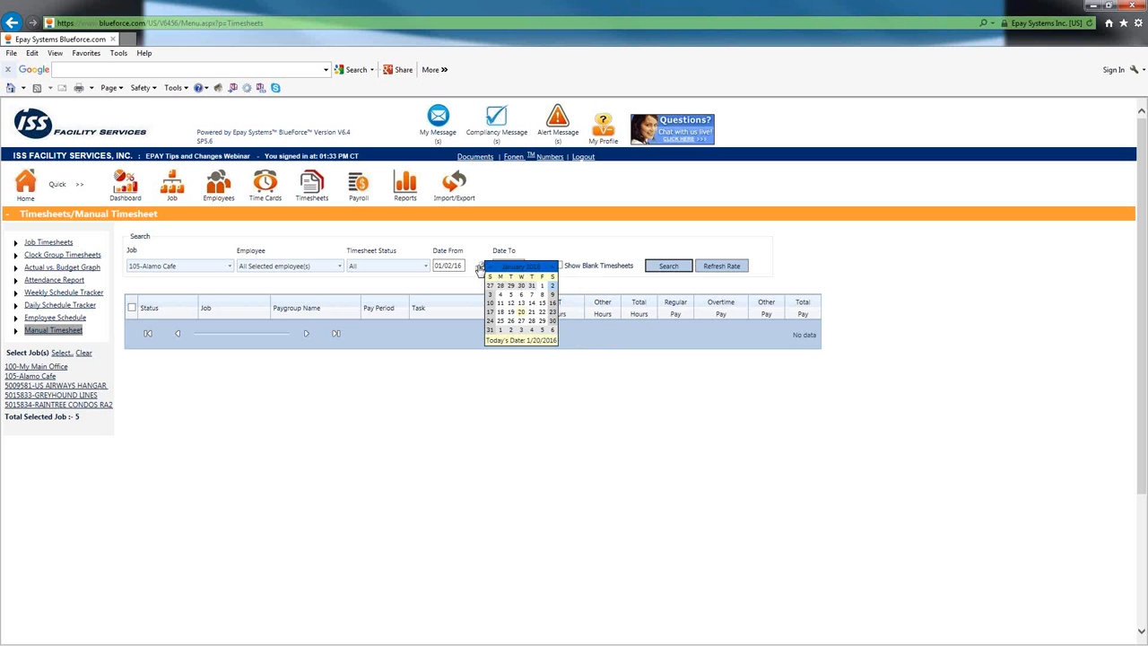
pyautogui.click(542, 295)
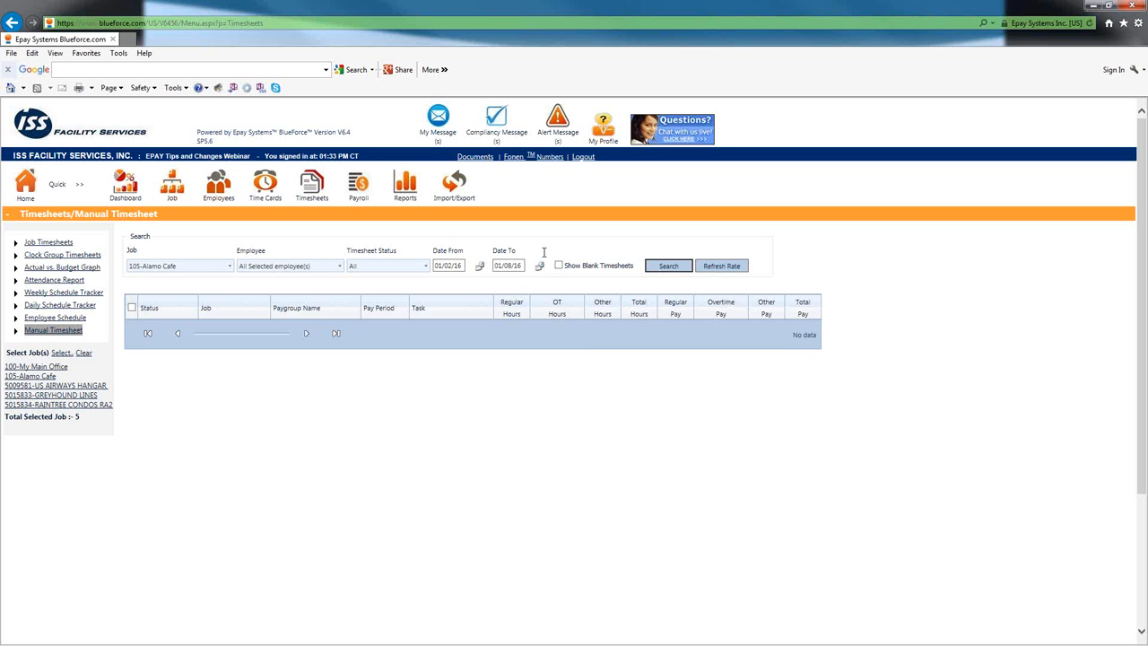
pyautogui.click(559, 265)
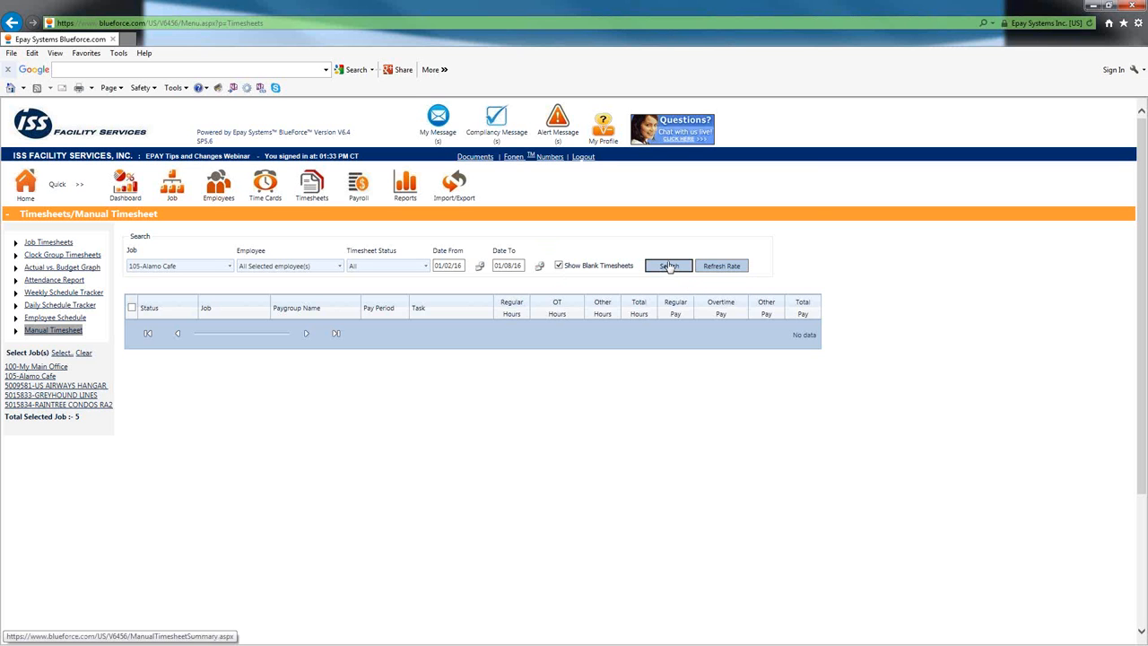
pyautogui.click(668, 267)
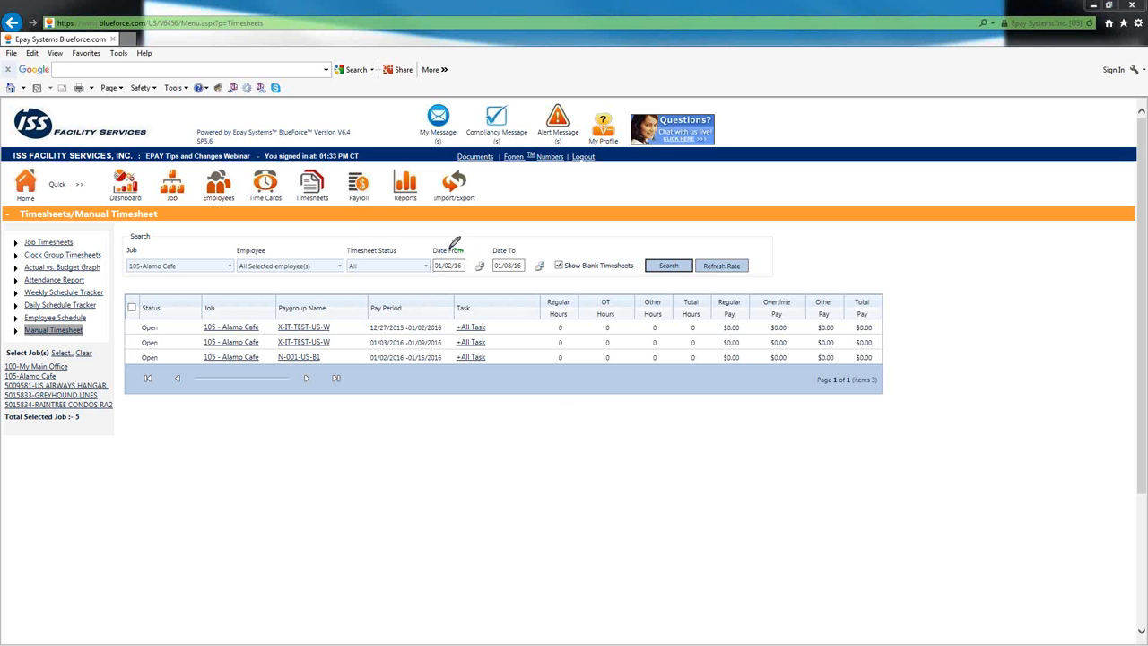
pyautogui.moveTo(462, 247)
pyautogui.mouseDown()
pyautogui.moveTo(427, 261)
pyautogui.moveTo(489, 277)
pyautogui.moveTo(542, 260)
pyautogui.moveTo(457, 248)
pyautogui.mouseUp()
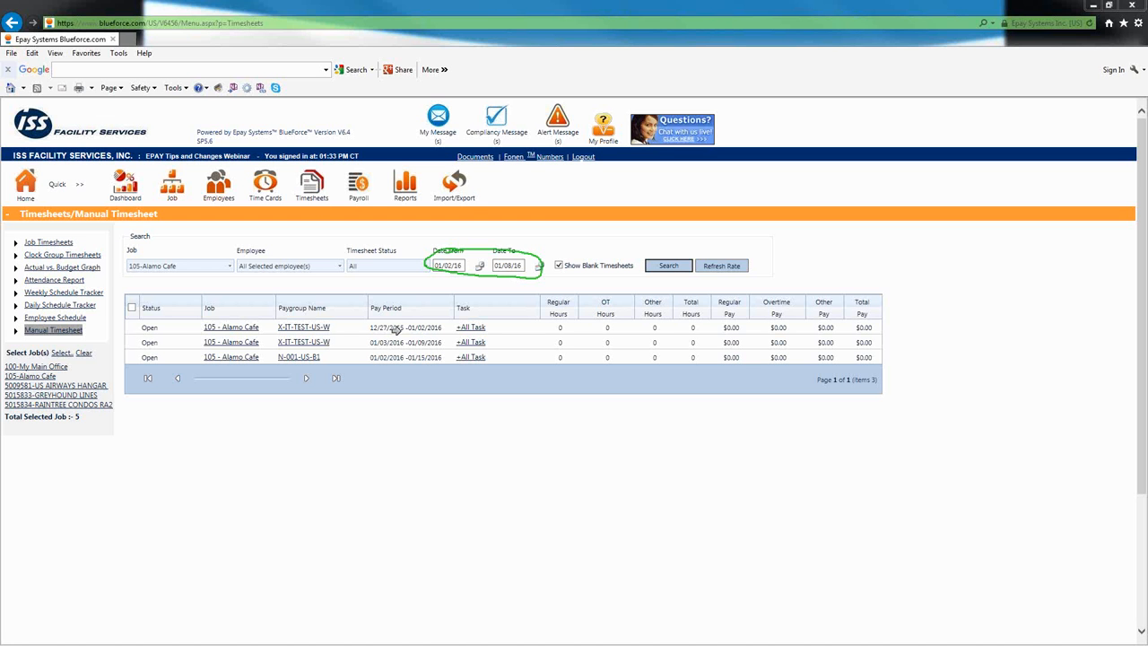
pyautogui.moveTo(387, 330); pyautogui.dragTo(409, 329)
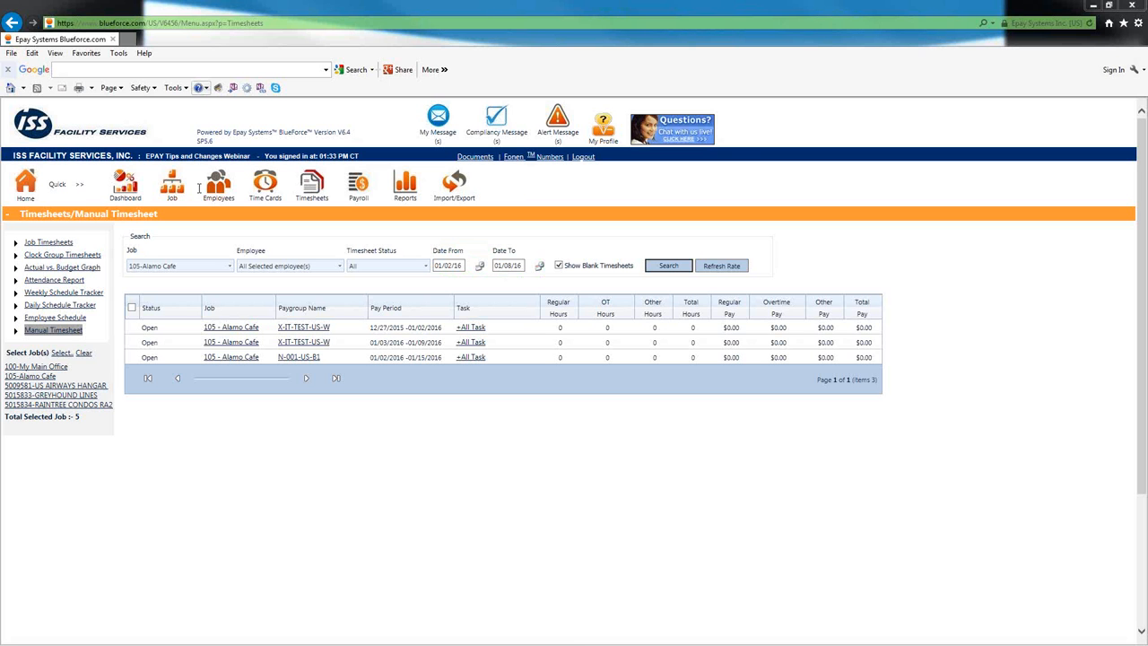
# Step: Open the 105 - Alamo Cafe timesheet for paygroup X-IT-TEST-US-W, pay period 12/27/2015 - 01/02/2016, and add a new blank entry row
pyautogui.click(225, 329)
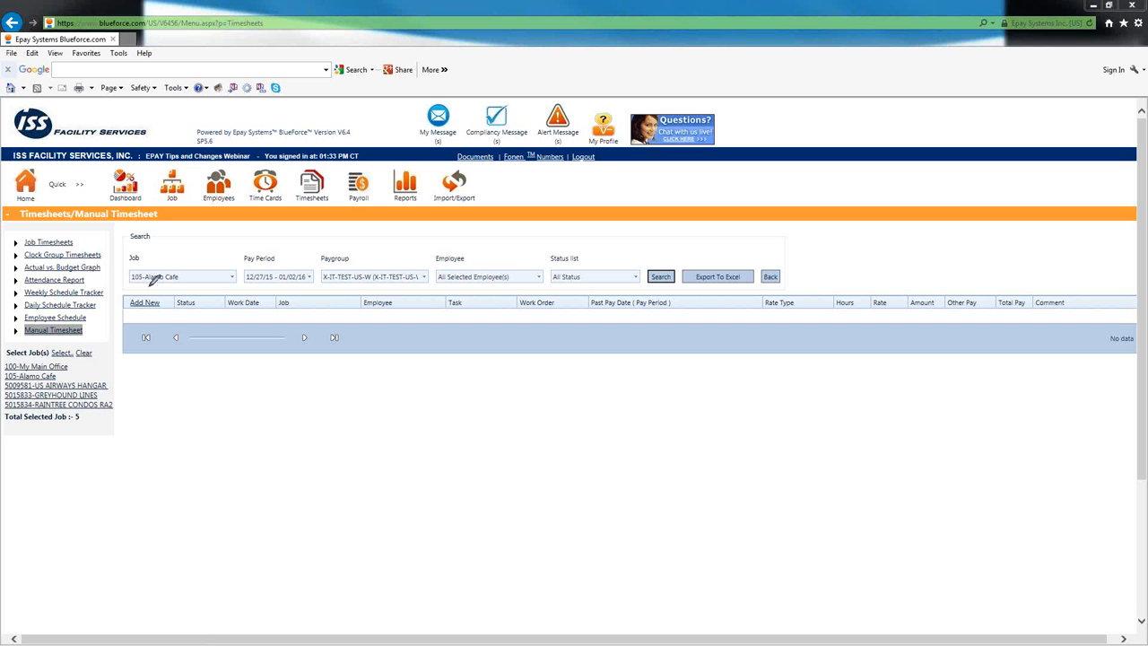
pyautogui.moveTo(166, 291)
pyautogui.mouseDown()
pyautogui.moveTo(134, 309)
pyautogui.moveTo(190, 299)
pyautogui.moveTo(161, 285)
pyautogui.mouseUp()
pyautogui.press('Escape')
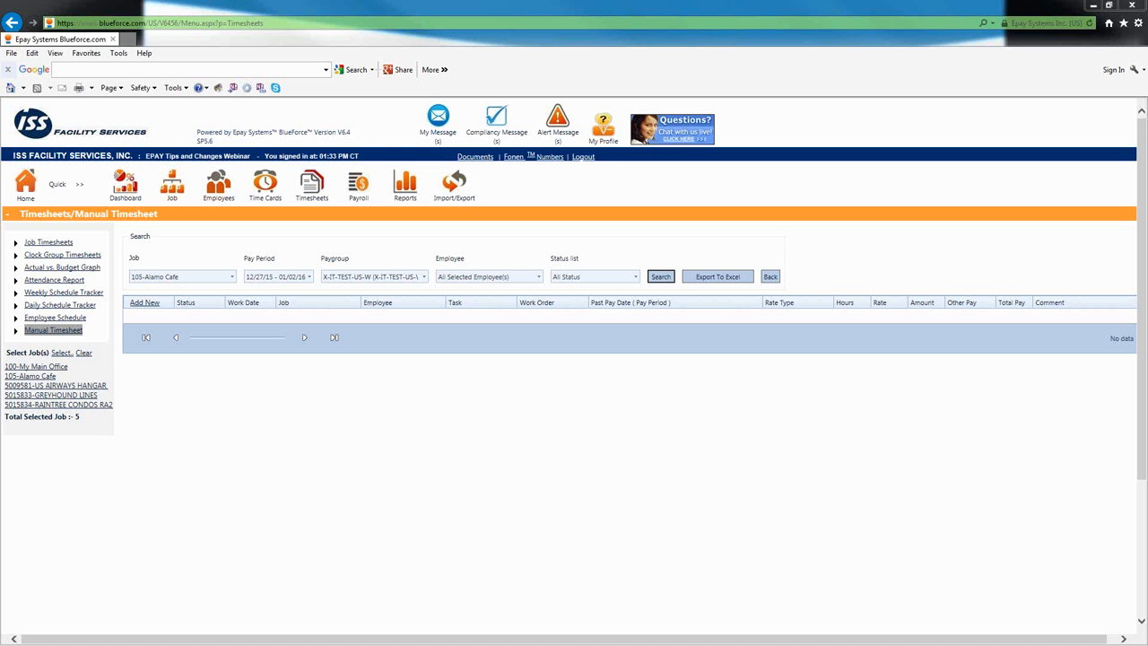
pyautogui.click(145, 303)
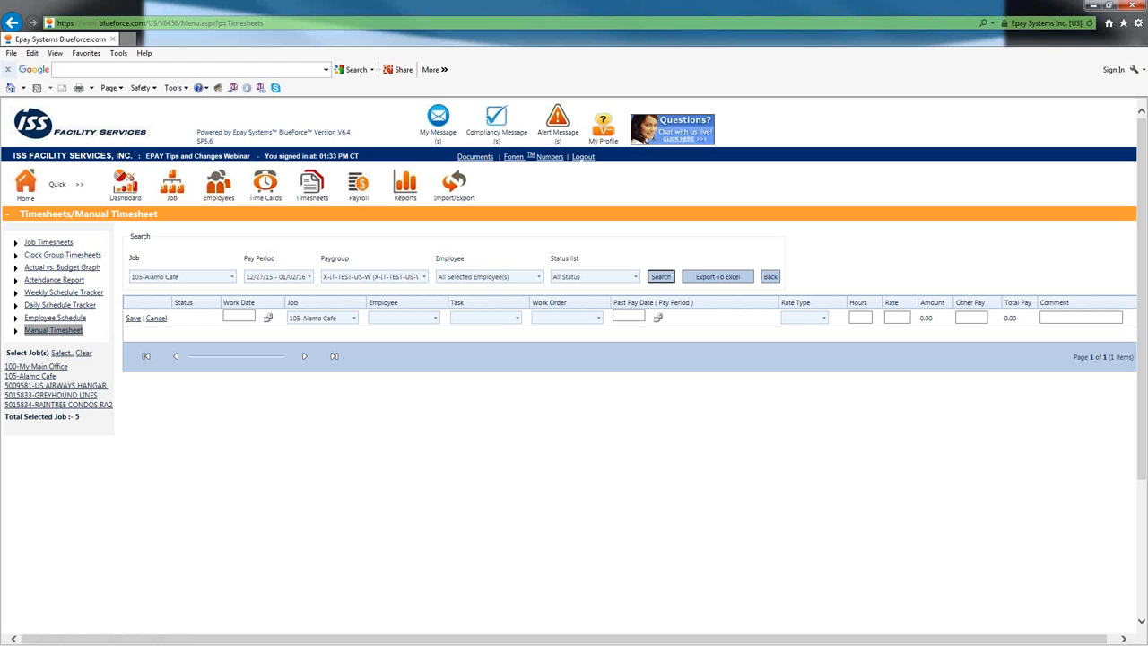
pyautogui.click(660, 276)
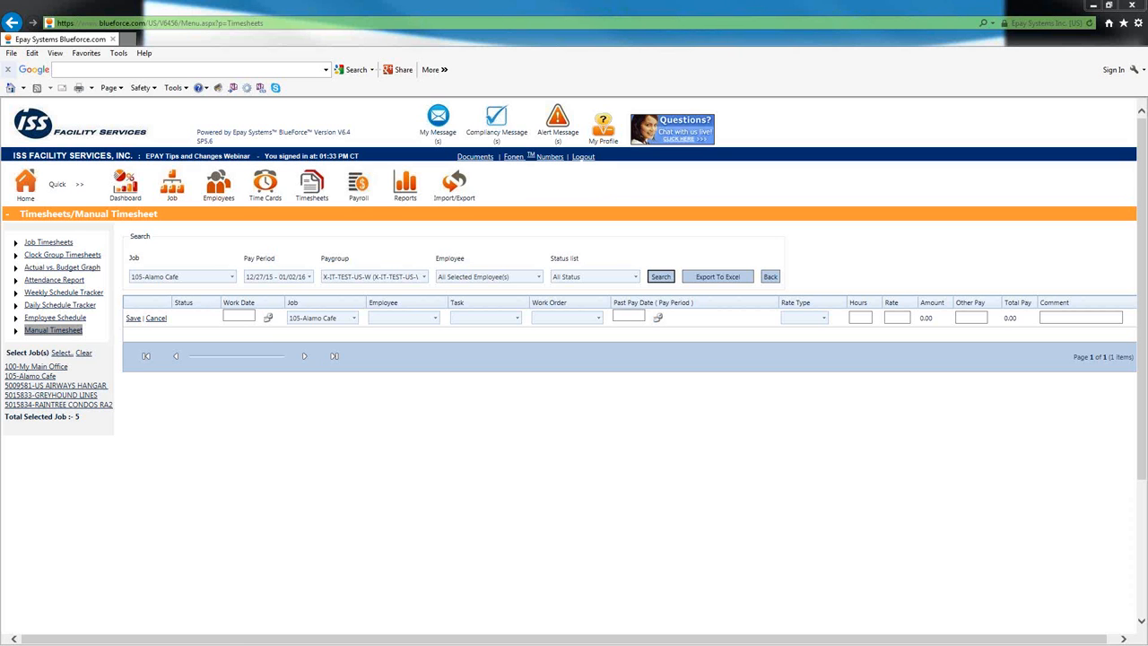
# Step: Set the work date of the new manual timesheet entry to 12/29/15
pyautogui.click(267, 318)
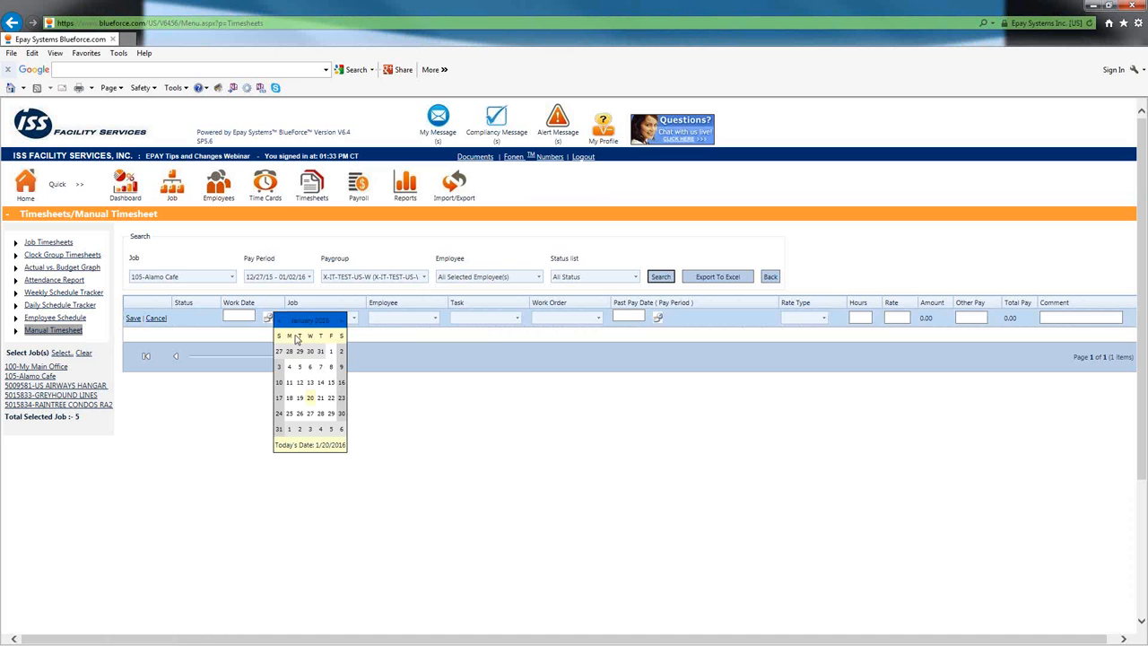
pyautogui.click(279, 321)
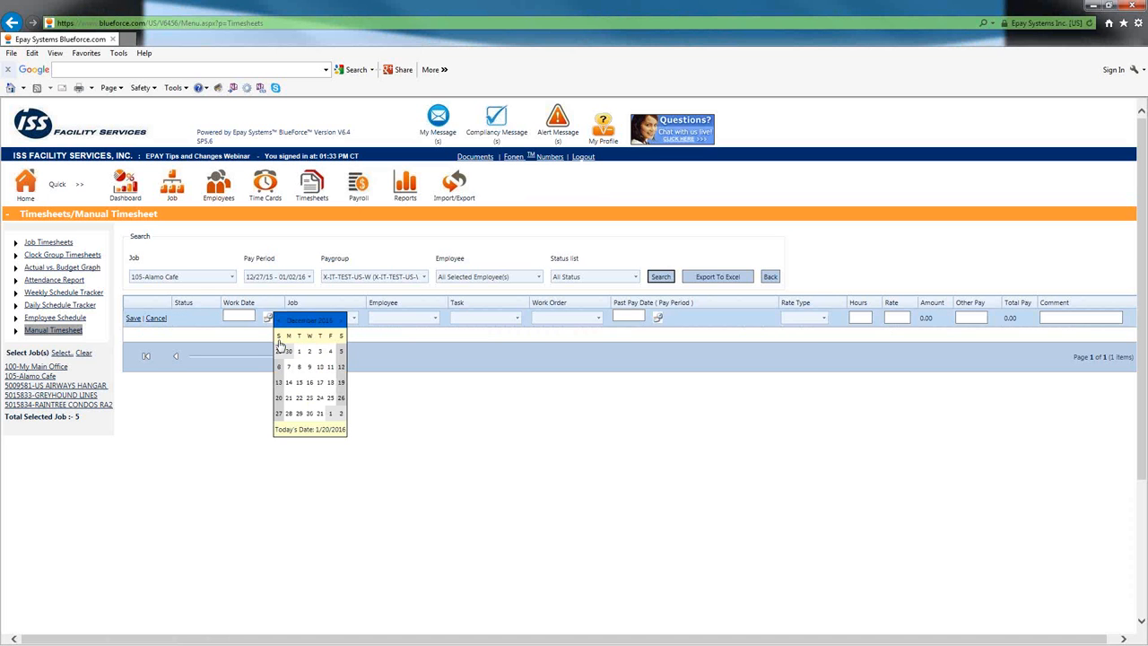
pyautogui.click(299, 414)
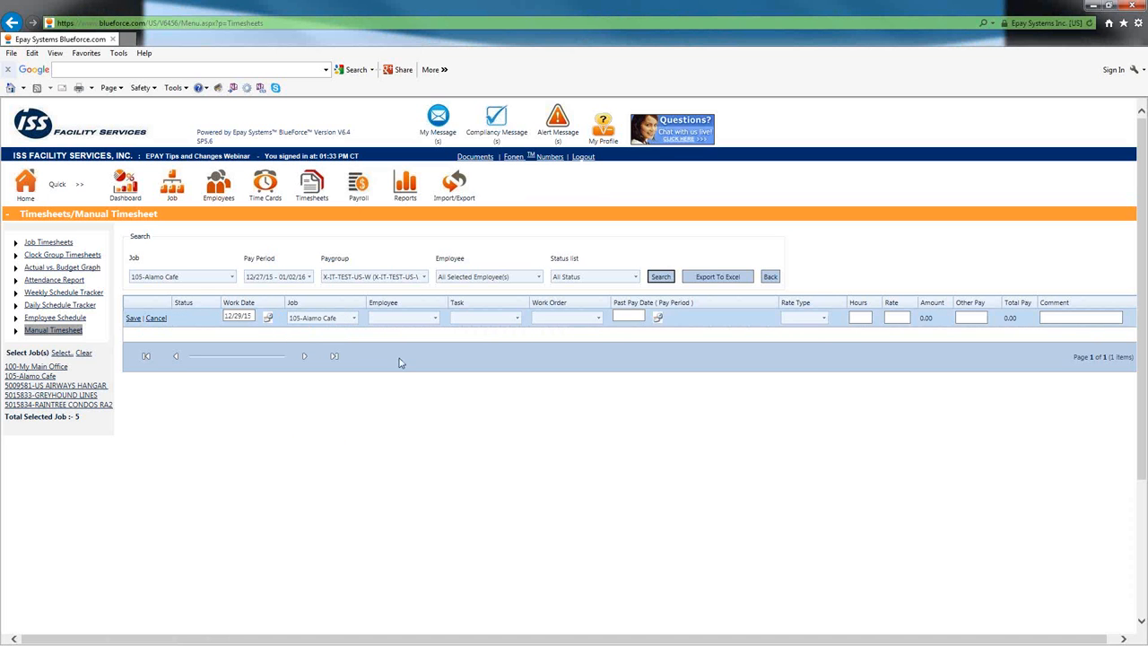
pyautogui.click(435, 318)
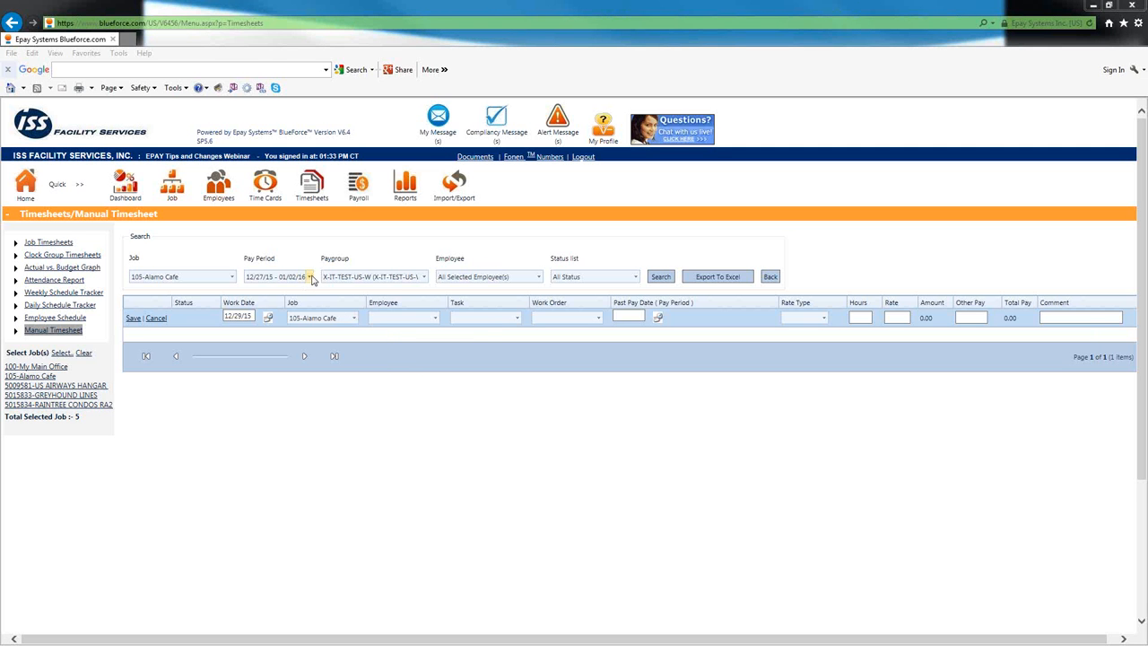
pyautogui.click(435, 317)
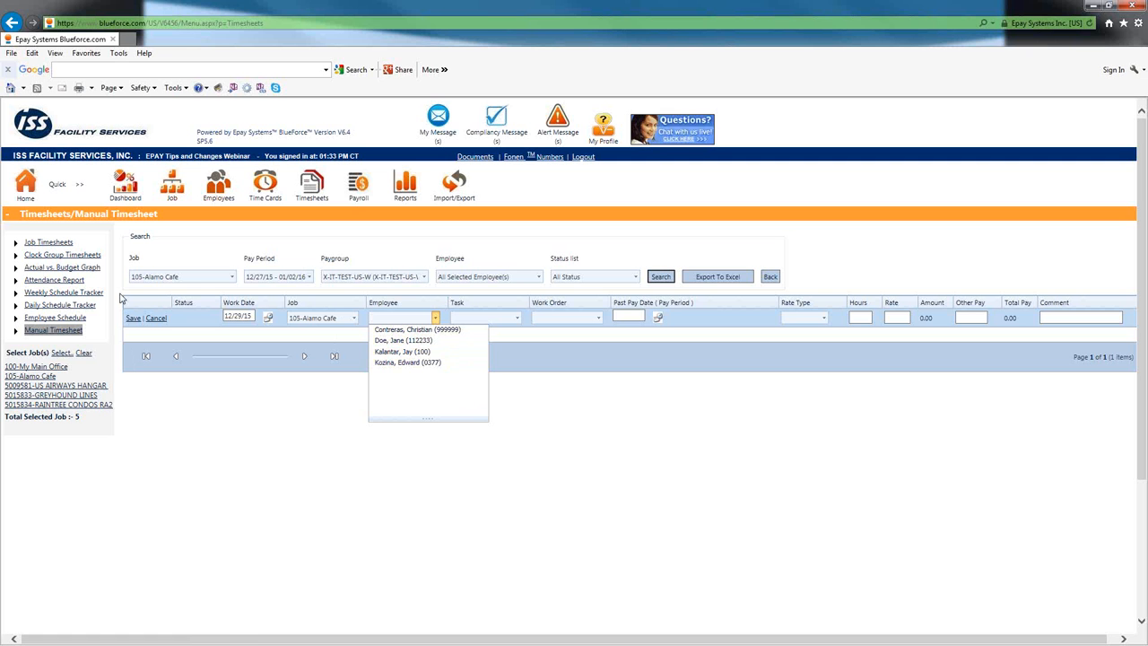
pyautogui.click(173, 449)
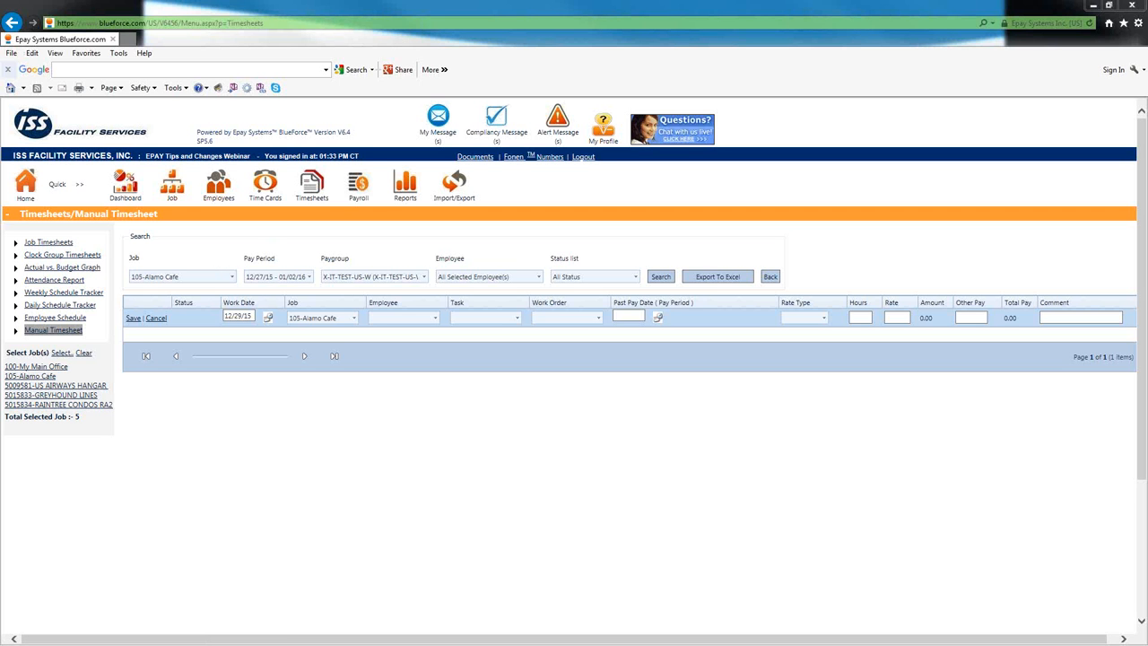
pyautogui.moveTo(173, 262)
pyautogui.mouseDown()
pyautogui.moveTo(123, 262)
pyautogui.moveTo(191, 281)
pyautogui.moveTo(232, 262)
pyautogui.moveTo(176, 252)
pyautogui.mouseUp()
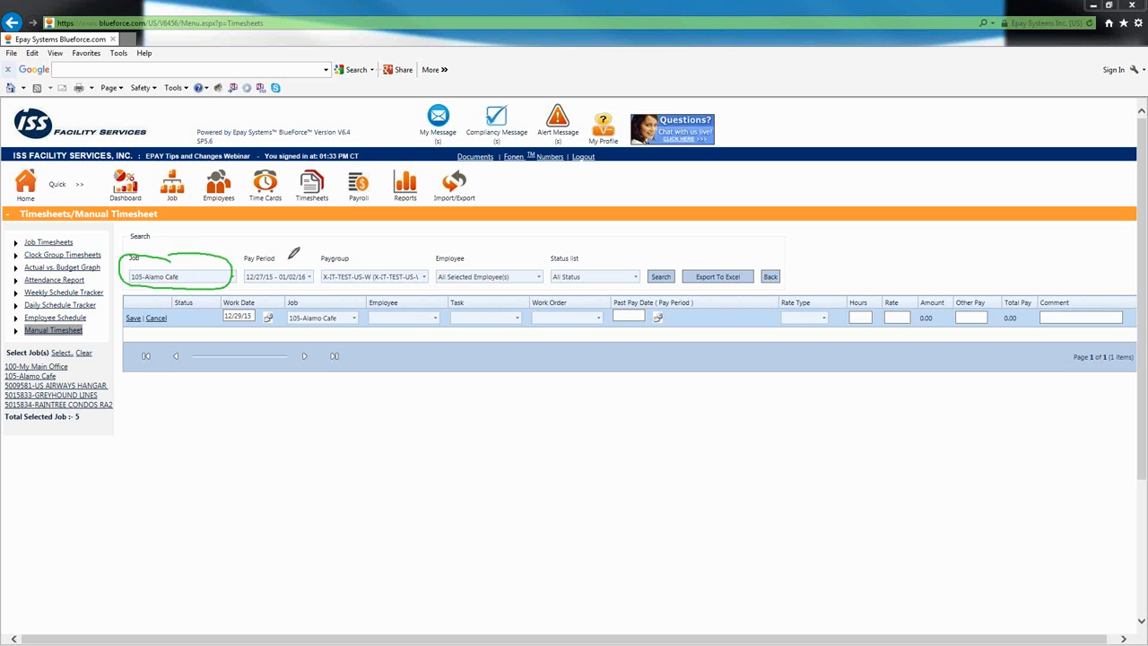
pyautogui.moveTo(265, 251)
pyautogui.mouseDown()
pyautogui.moveTo(239, 268)
pyautogui.moveTo(282, 297)
pyautogui.moveTo(324, 265)
pyautogui.moveTo(281, 255)
pyautogui.mouseUp()
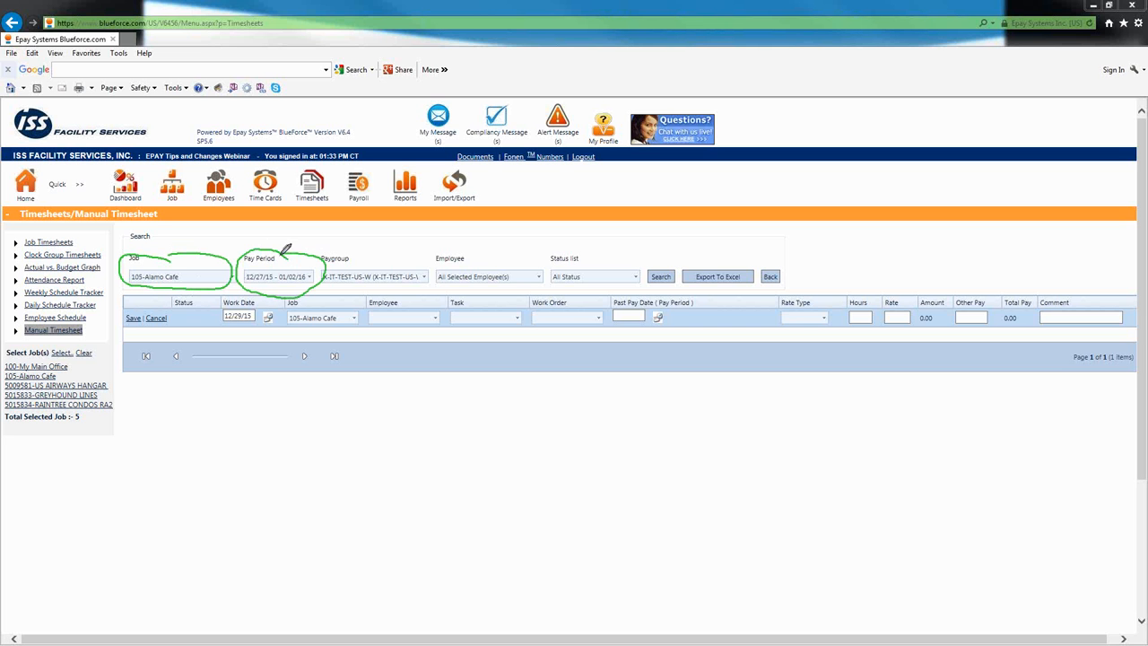
pyautogui.moveTo(410, 256)
pyautogui.mouseDown()
pyautogui.moveTo(353, 245)
pyautogui.moveTo(314, 271)
pyautogui.moveTo(384, 288)
pyautogui.moveTo(440, 269)
pyautogui.moveTo(406, 242)
pyautogui.moveTo(385, 250)
pyautogui.mouseUp()
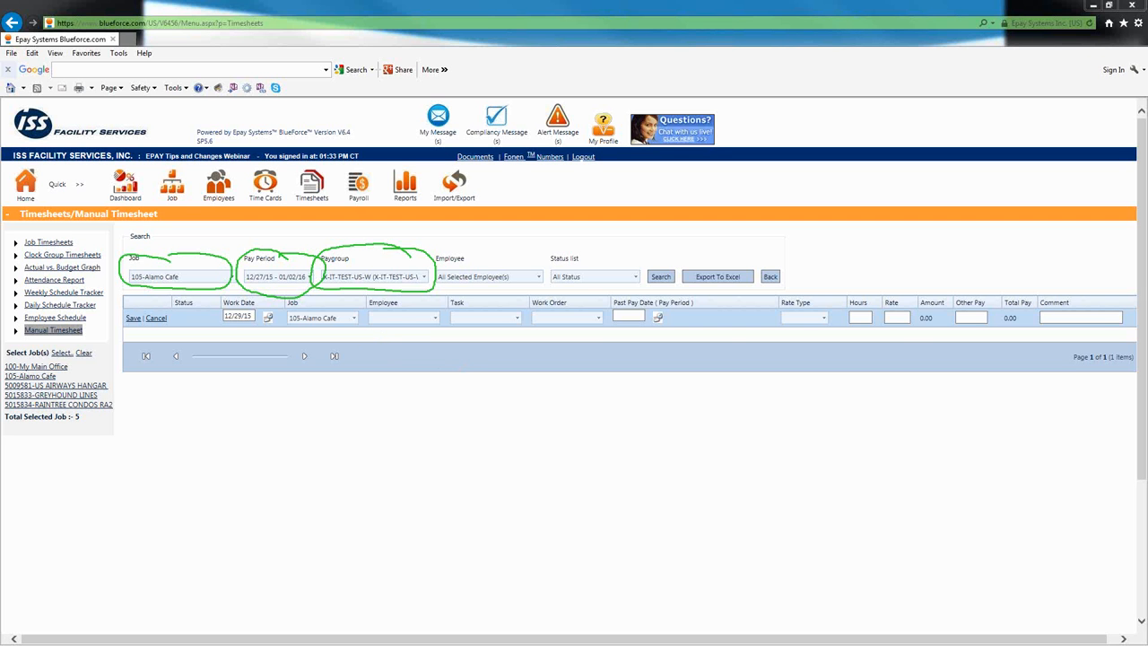
pyautogui.press('Escape')
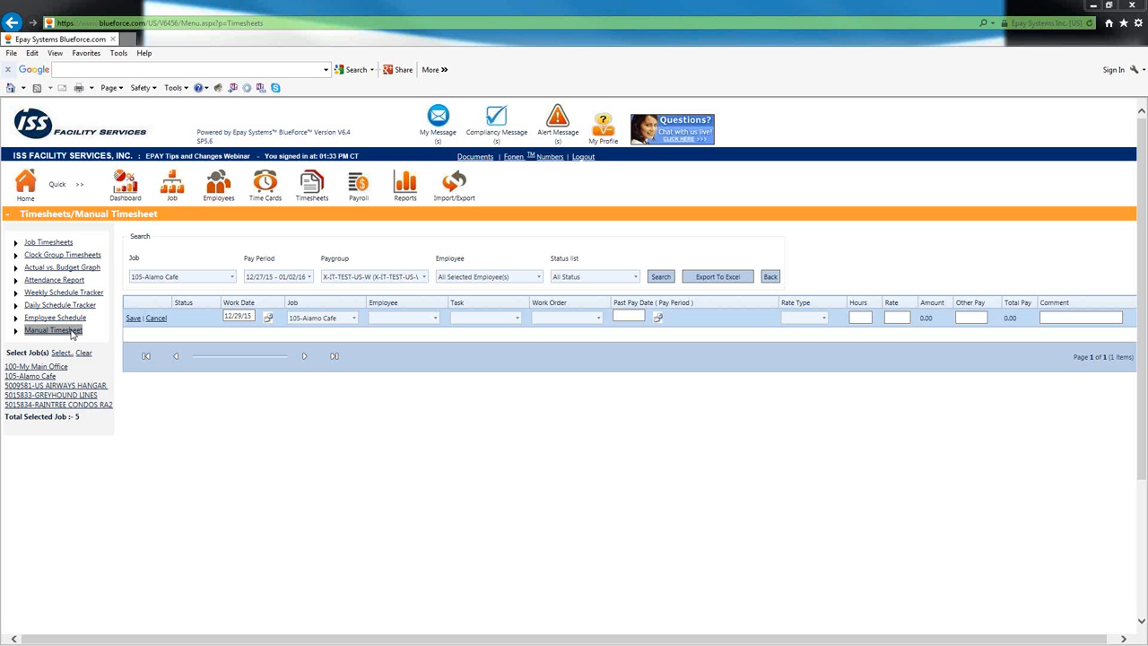
# Step: Assign the last listed employee to the new entry and set the task to Custodian
pyautogui.click(435, 318)
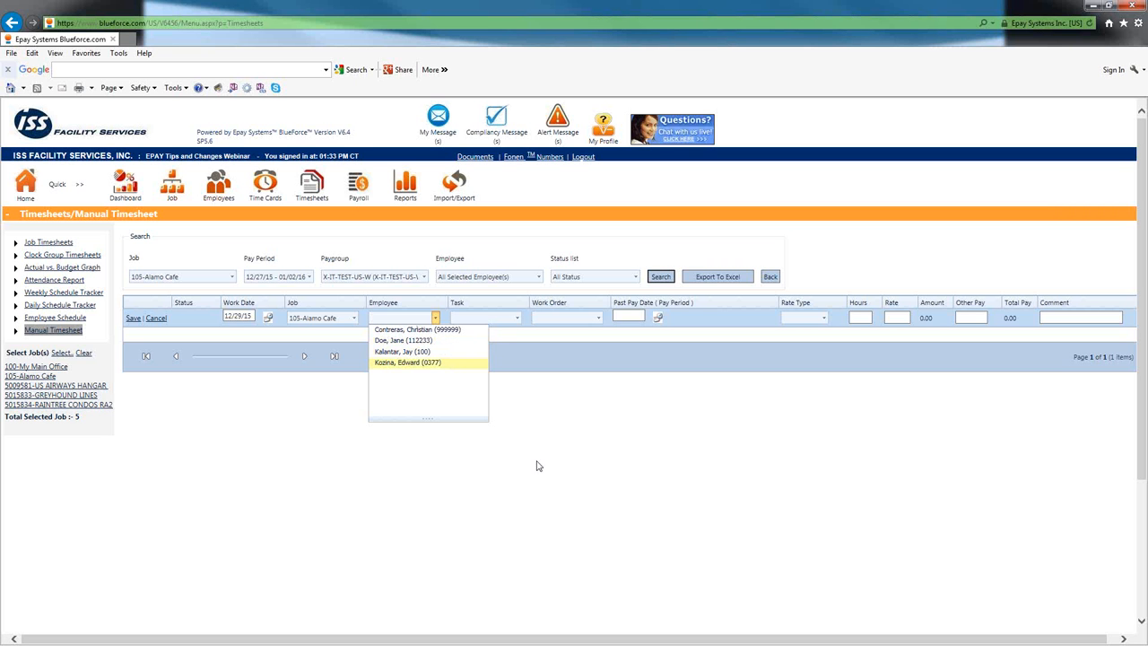
pyautogui.click(467, 361)
pyautogui.click(520, 319)
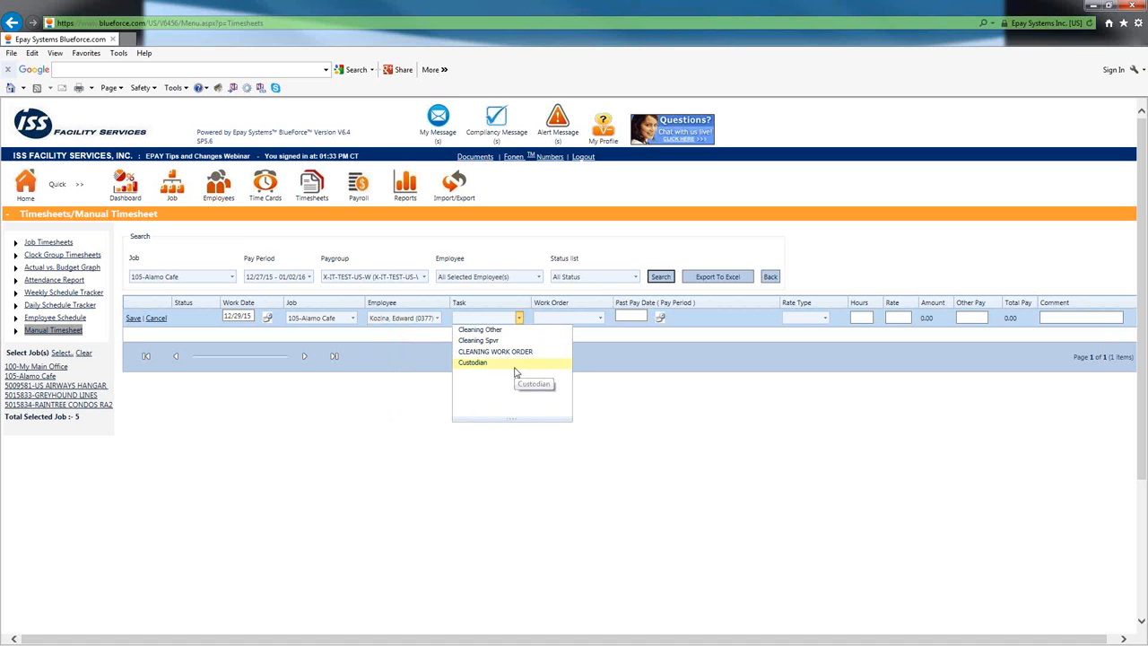
pyautogui.click(515, 364)
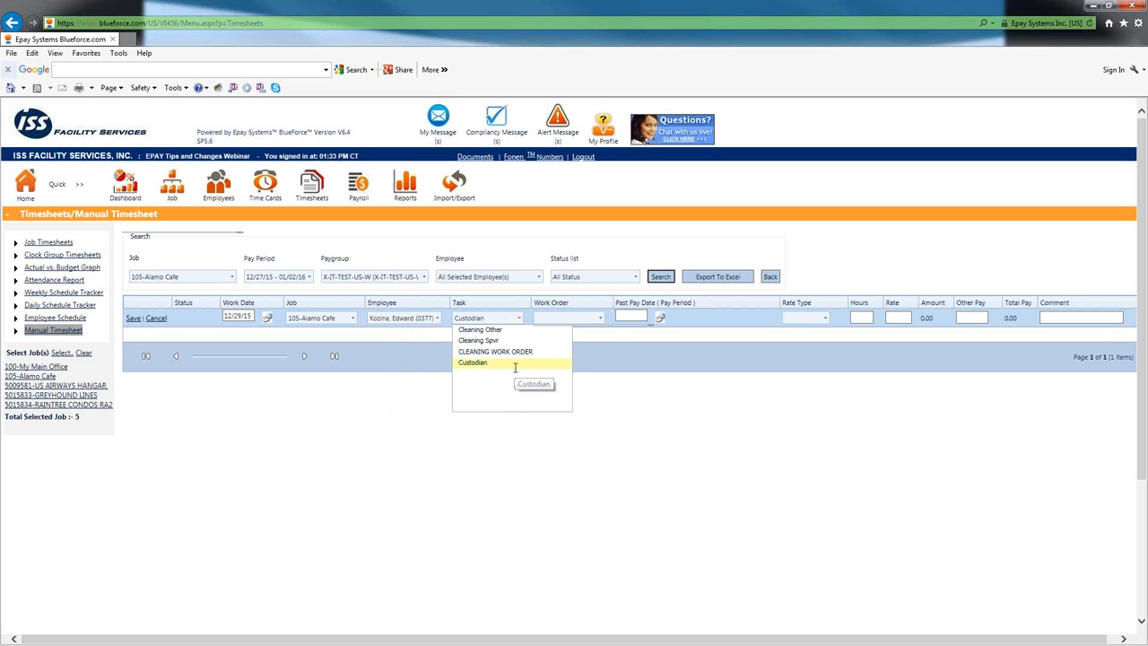
# Step: Set the entry's work order to Windows and its past pay date to 12/27/16
pyautogui.click(600, 318)
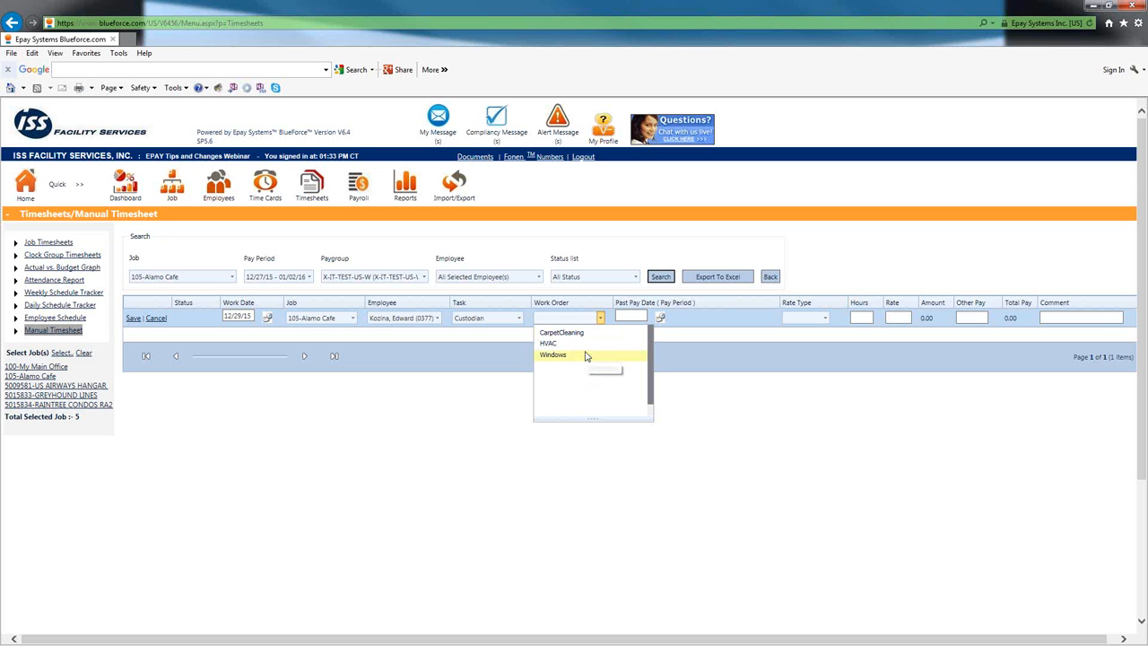
pyautogui.click(586, 354)
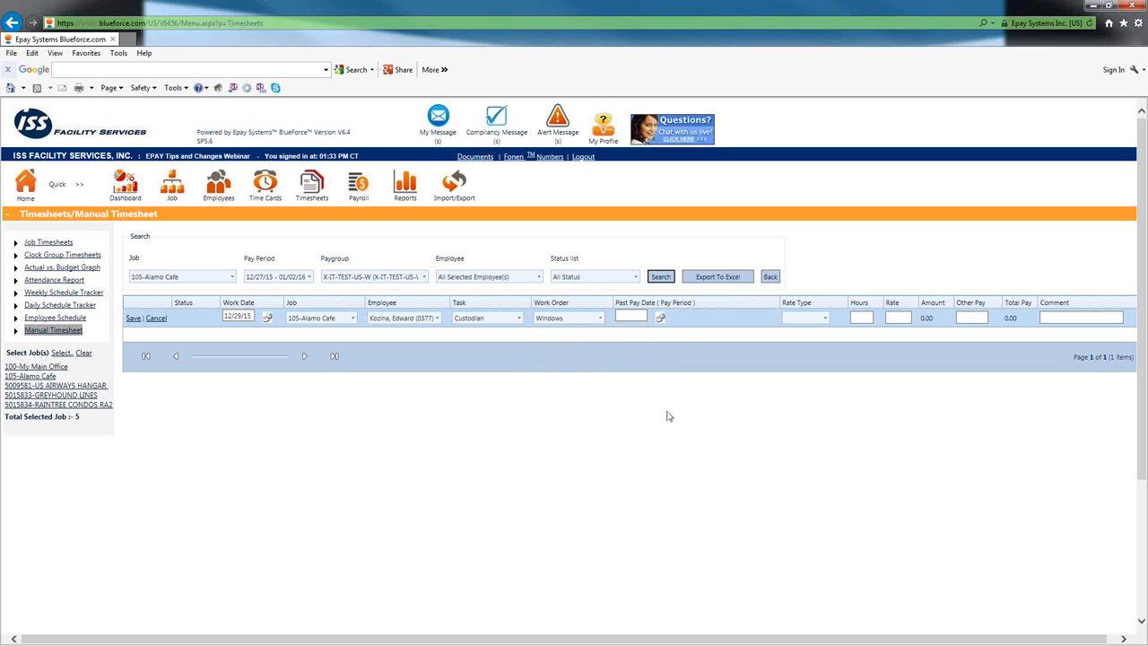
pyautogui.click(632, 319)
pyautogui.write('12/27/16')
# Step: Examine the rate types available for the manual timesheet entry
pyautogui.moveTo(61, 638); pyautogui.dragTo(595, 494)
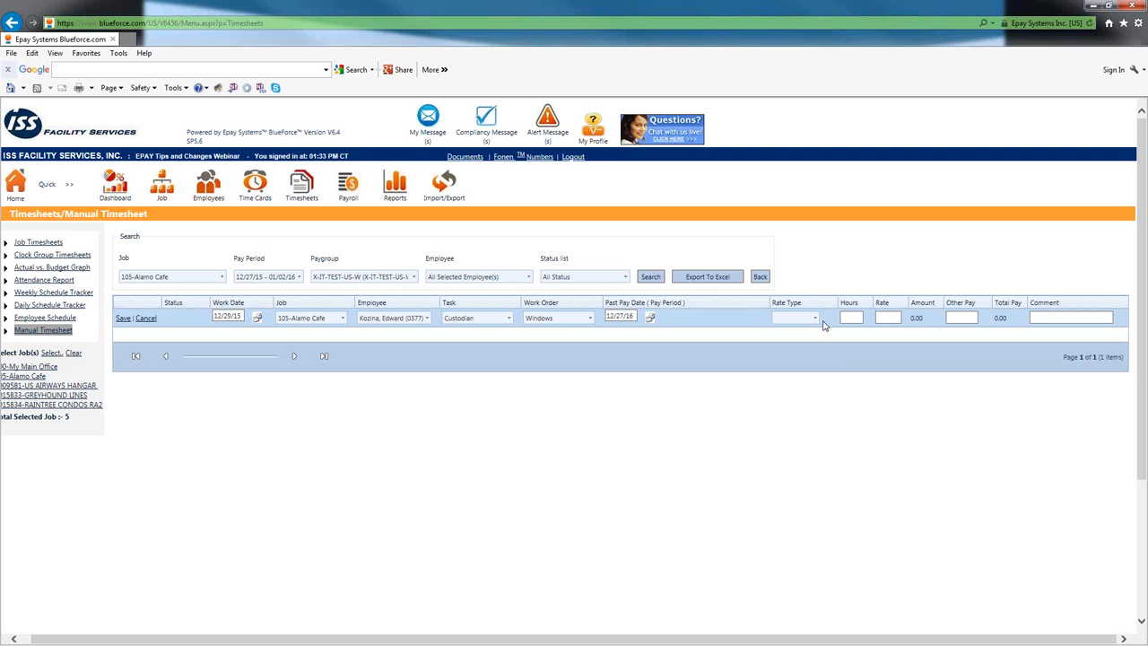
pyautogui.click(814, 319)
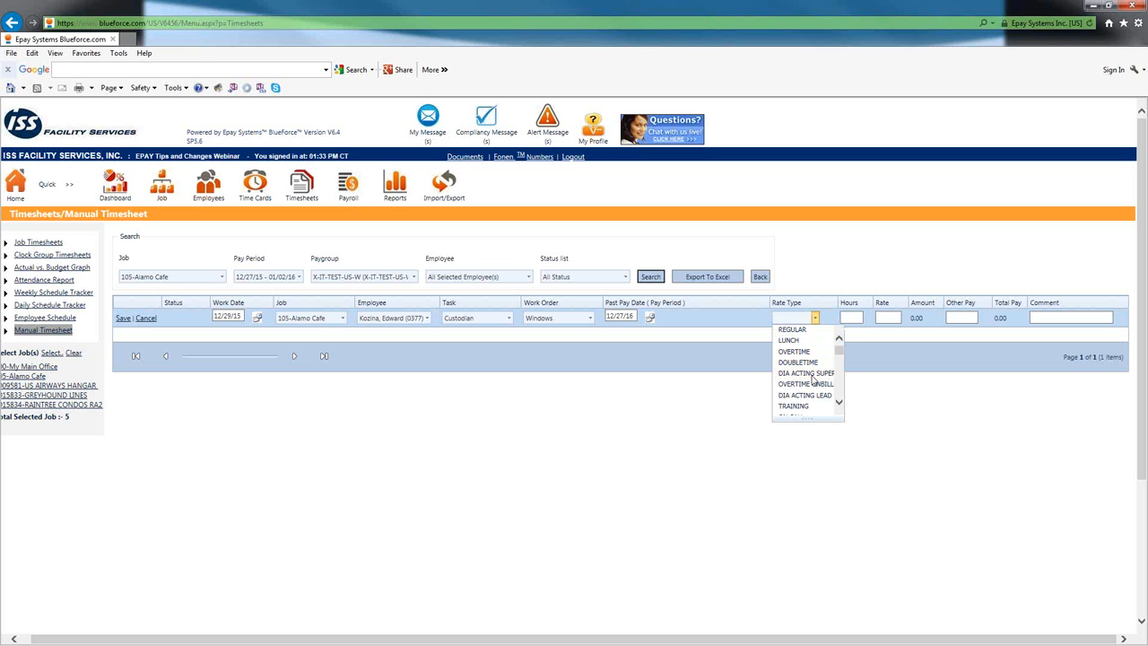
pyautogui.click(839, 402)
pyautogui.click(840, 403)
pyautogui.click(839, 403)
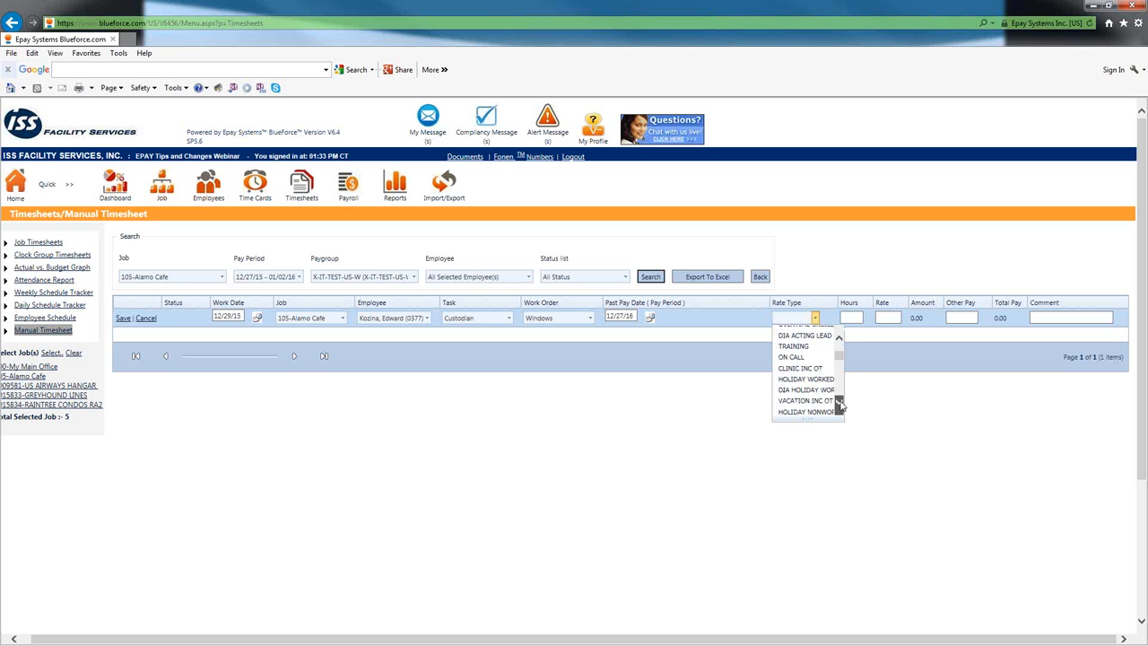
pyautogui.click(839, 402)
pyautogui.click(839, 403)
pyautogui.click(840, 403)
pyautogui.click(839, 403)
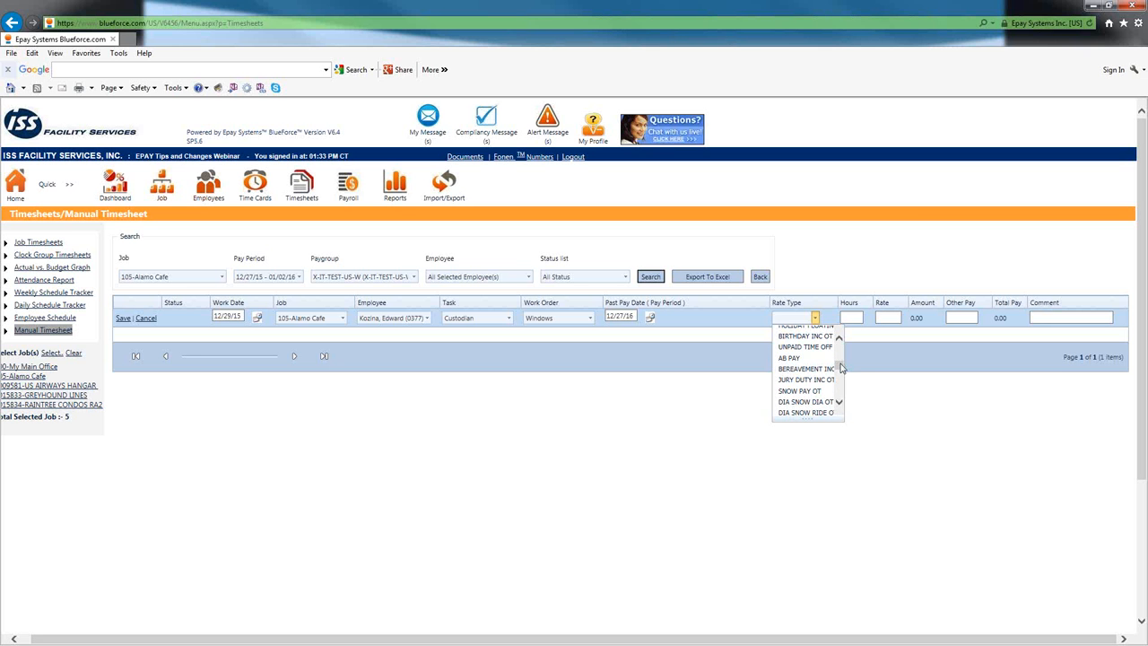
pyautogui.click(843, 360)
pyautogui.moveTo(843, 361)
pyautogui.mouseDown()
pyautogui.moveTo(846, 401)
pyautogui.moveTo(854, 380)
pyautogui.moveTo(836, 375)
pyautogui.mouseUp()
pyautogui.scroll(5, 837, 375)
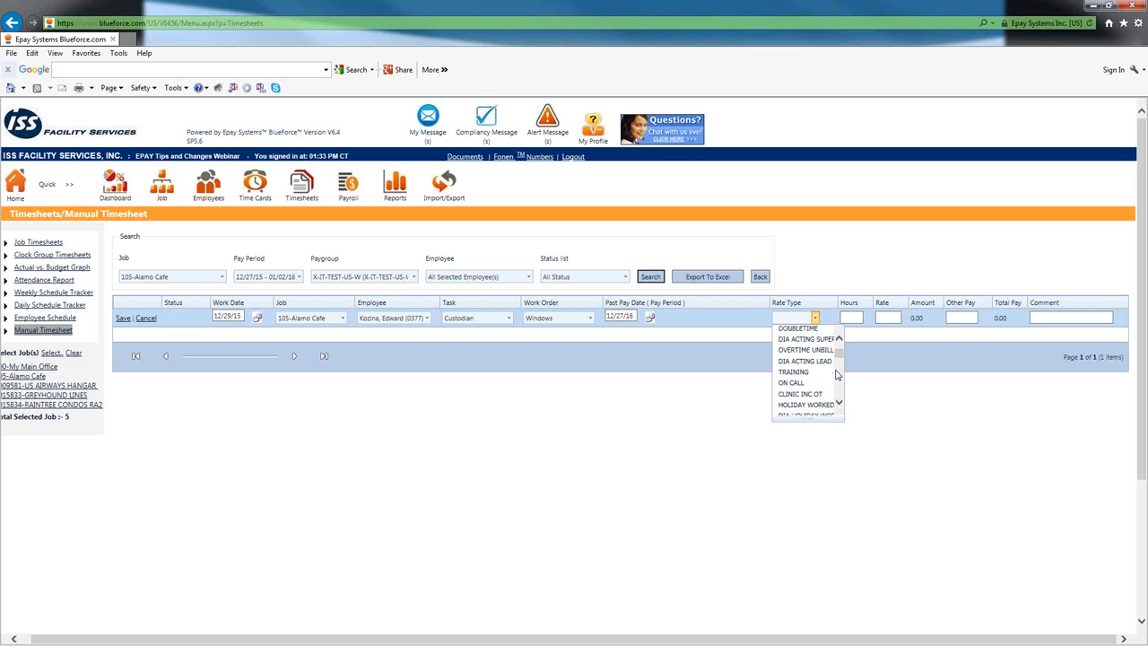
pyautogui.scroll(-6, 836, 375)
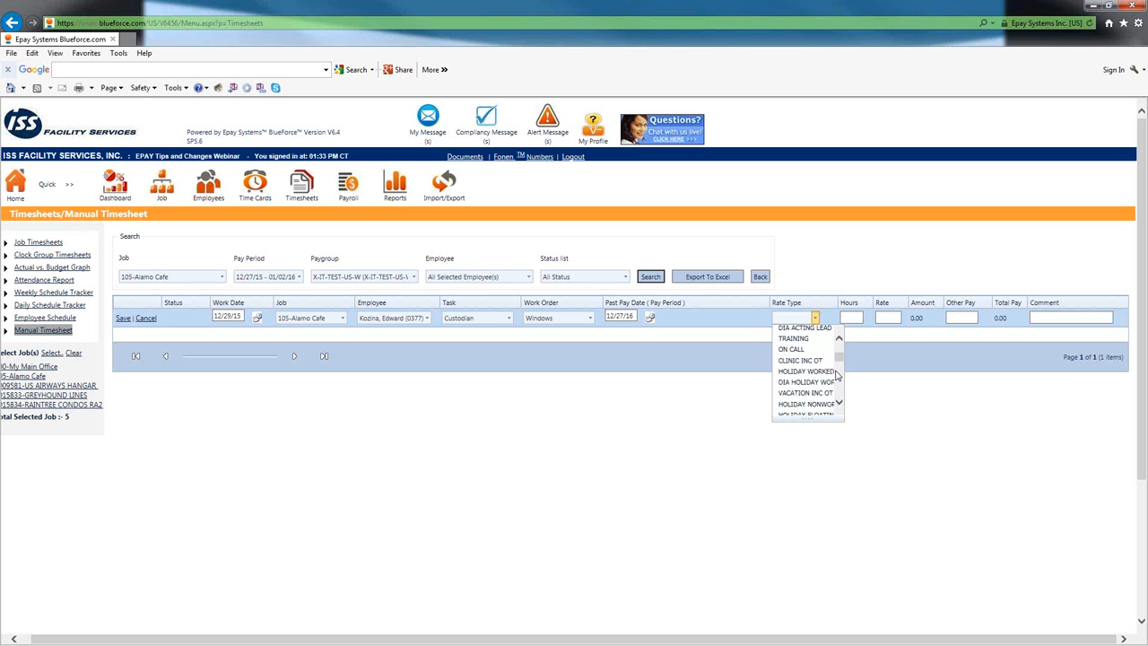
pyautogui.scroll(-3, 836, 376)
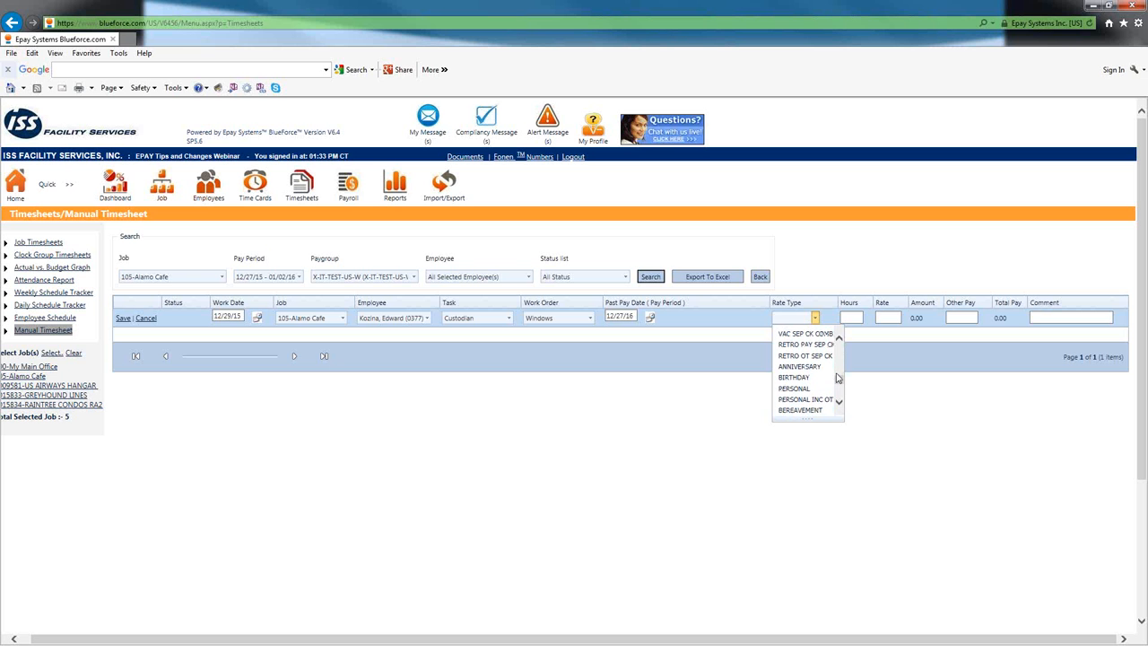
pyautogui.scroll(-3, 836, 378)
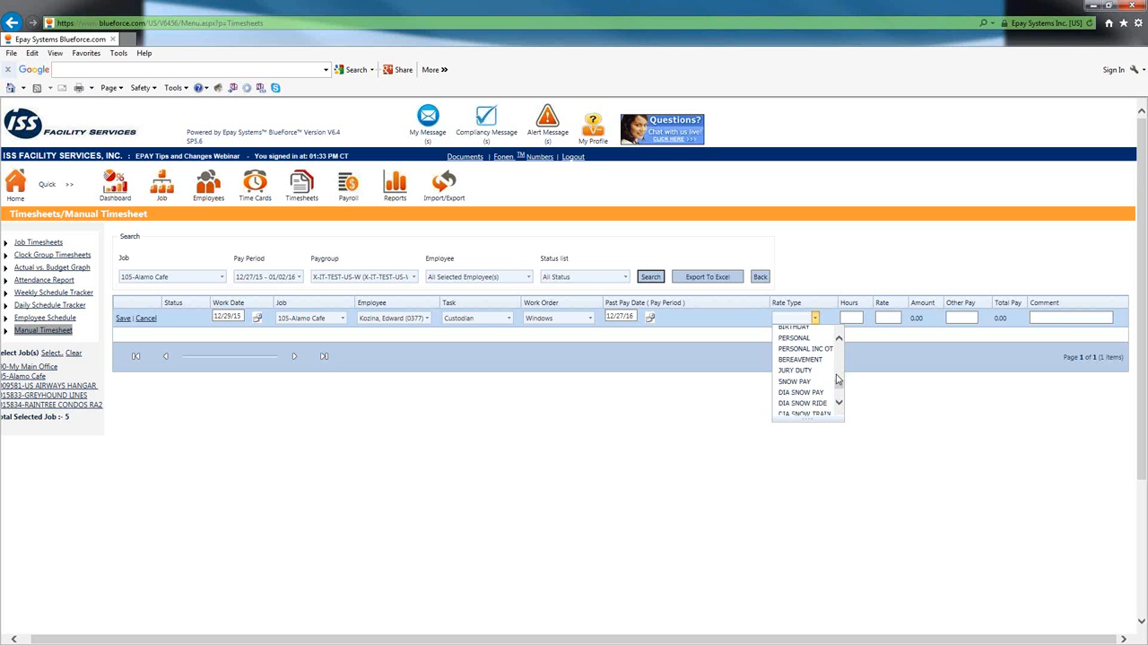
pyautogui.scroll(5, 836, 379)
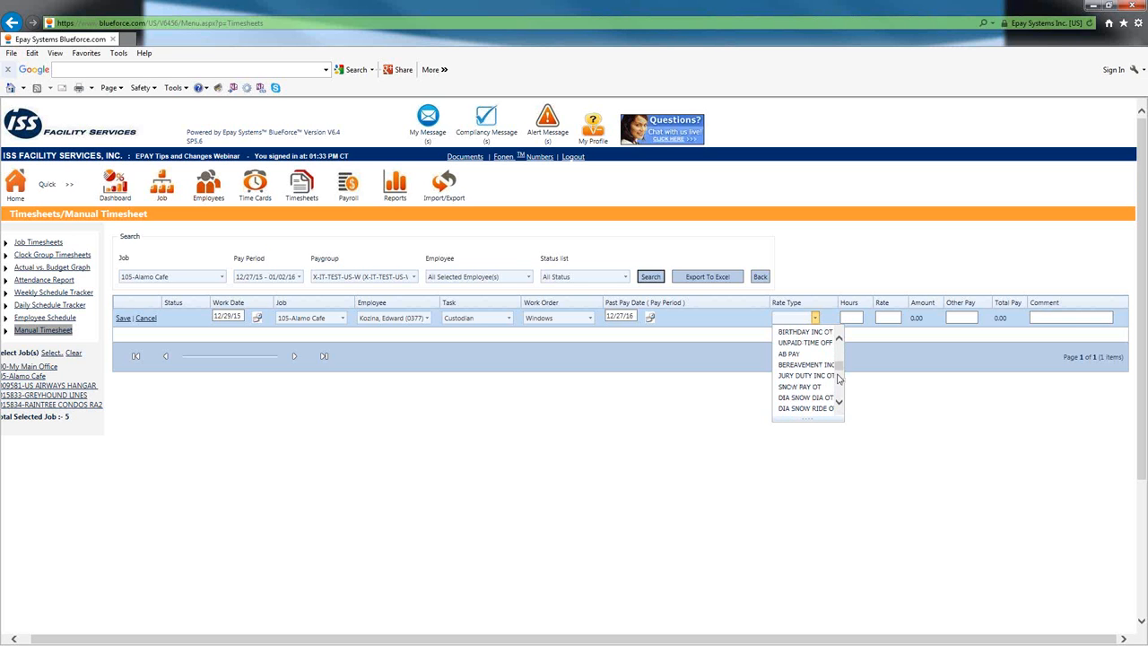
pyautogui.scroll(3, 804, 329)
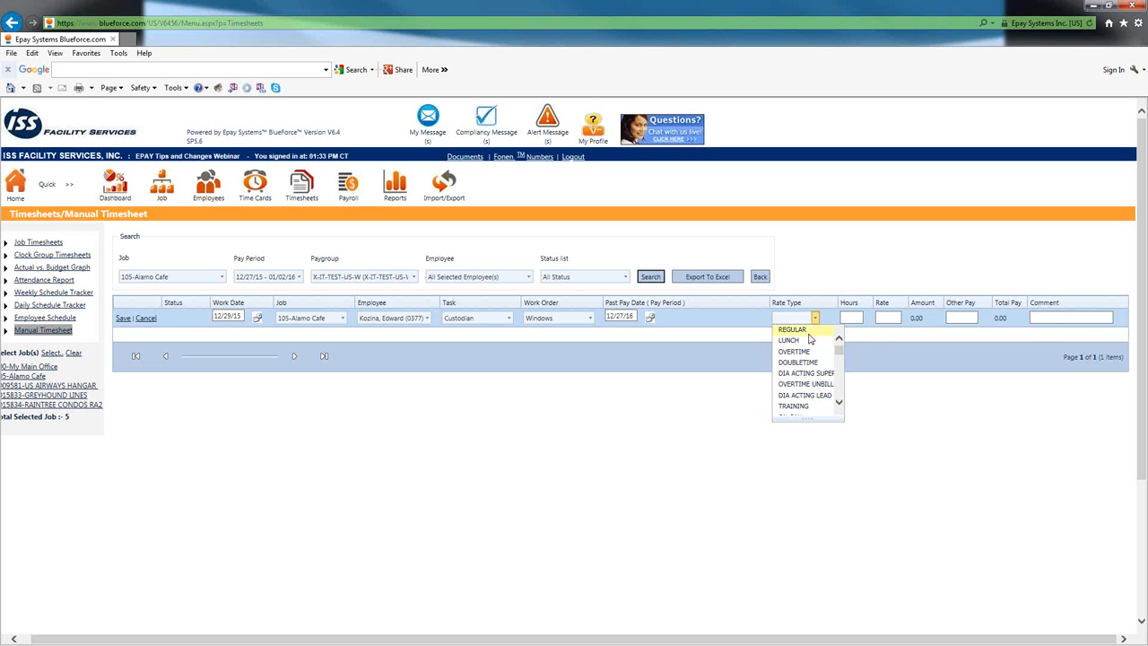
# Step: Set the entry's rate type to REGULAR and its hours to 7
pyautogui.click(802, 332)
pyautogui.click(861, 318)
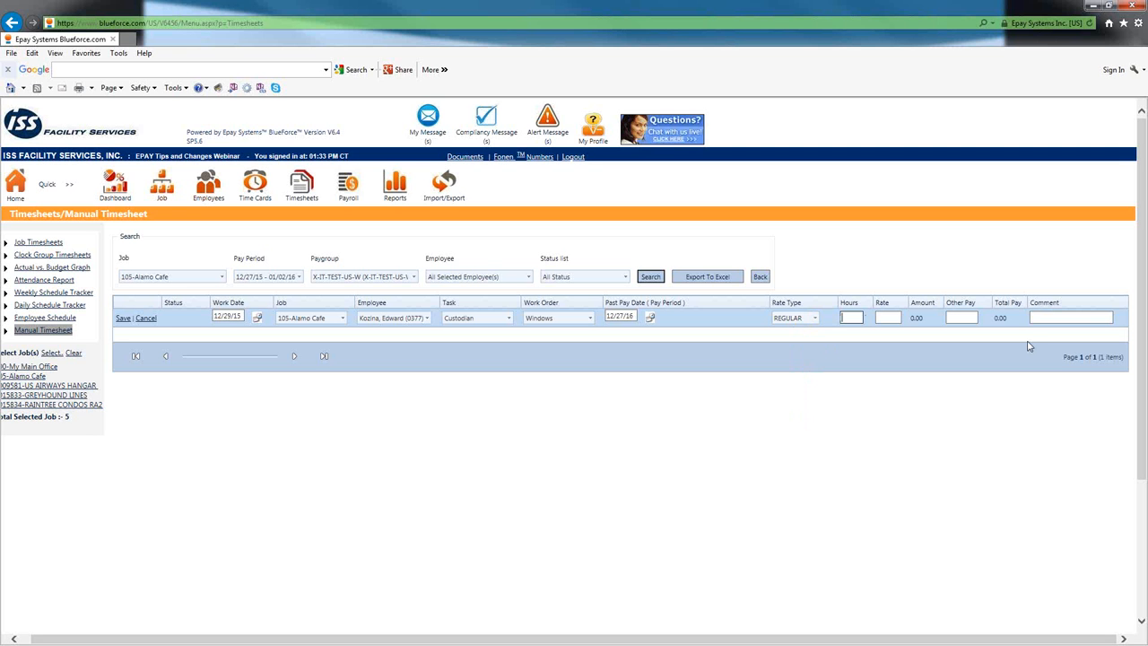
pyautogui.write('7')
pyautogui.press('Tab')
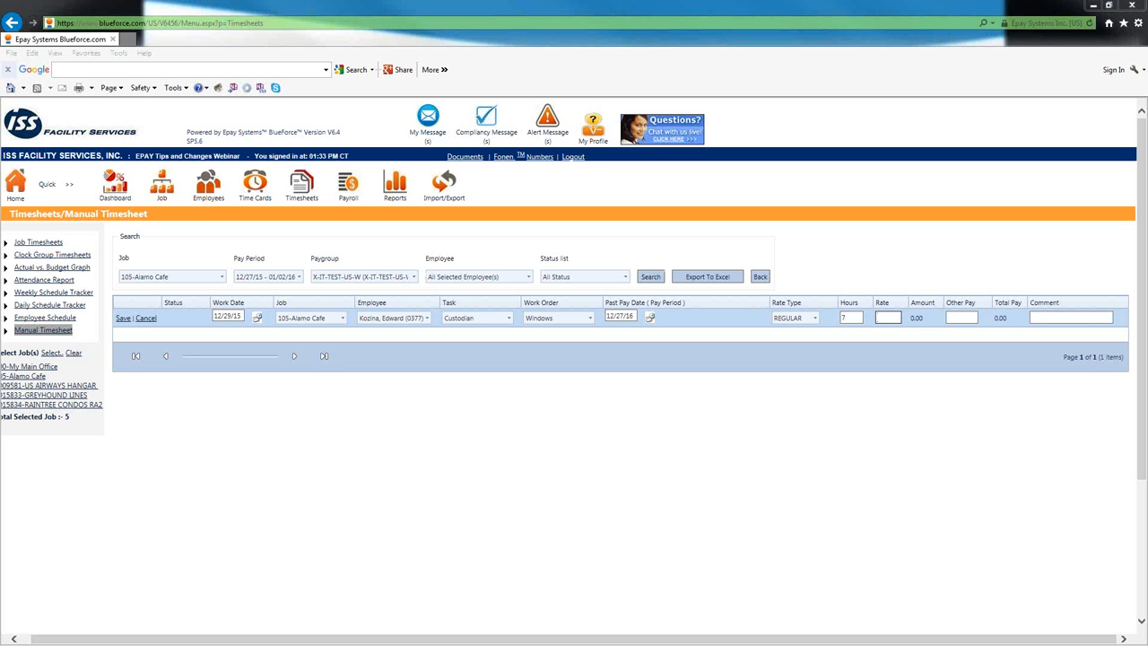
# Step: Try to save the manual timesheet entry
pyautogui.moveTo(136, 309)
pyautogui.mouseDown()
pyautogui.moveTo(111, 307)
pyautogui.moveTo(121, 334)
pyautogui.moveTo(175, 303)
pyautogui.moveTo(118, 300)
pyautogui.mouseUp()
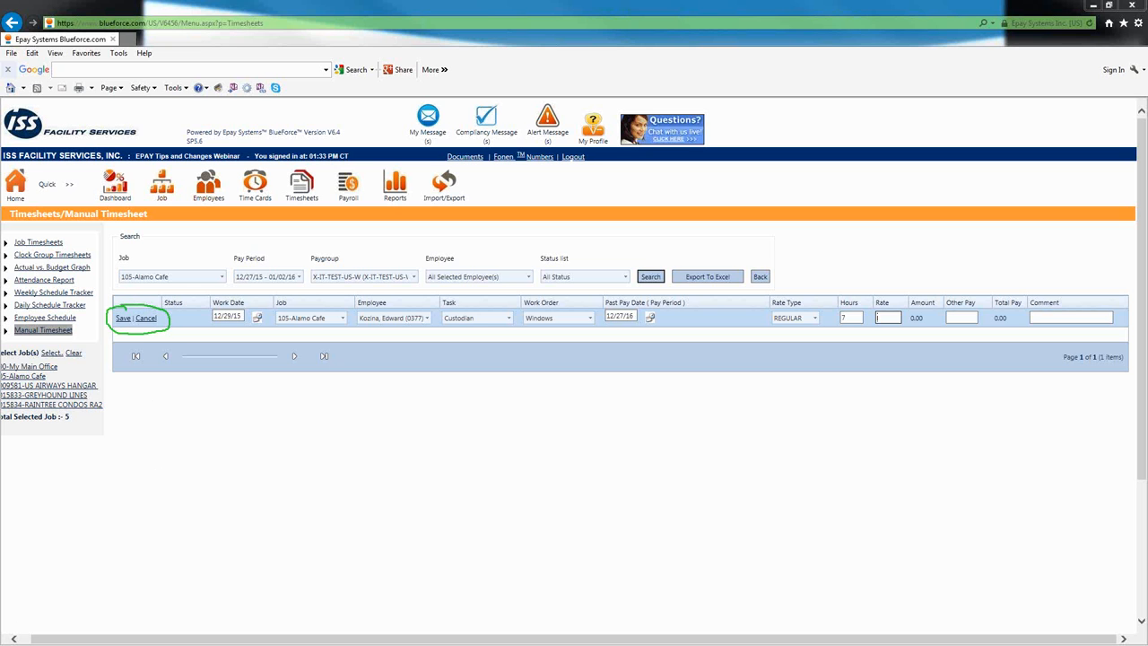
pyautogui.press('Escape')
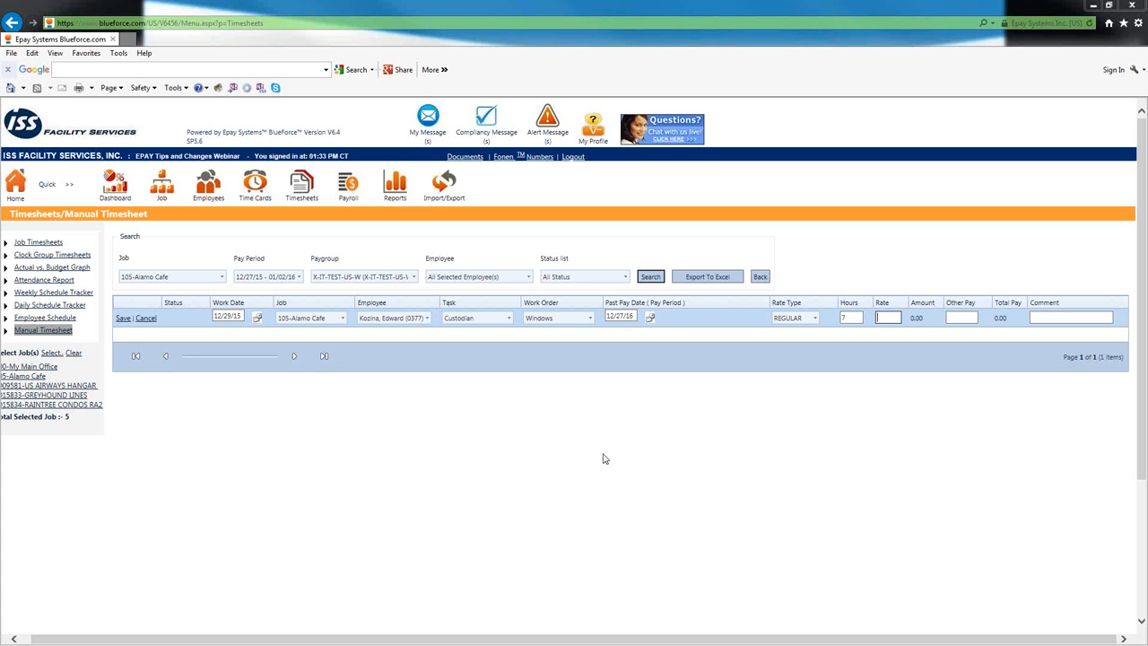
pyautogui.click(123, 318)
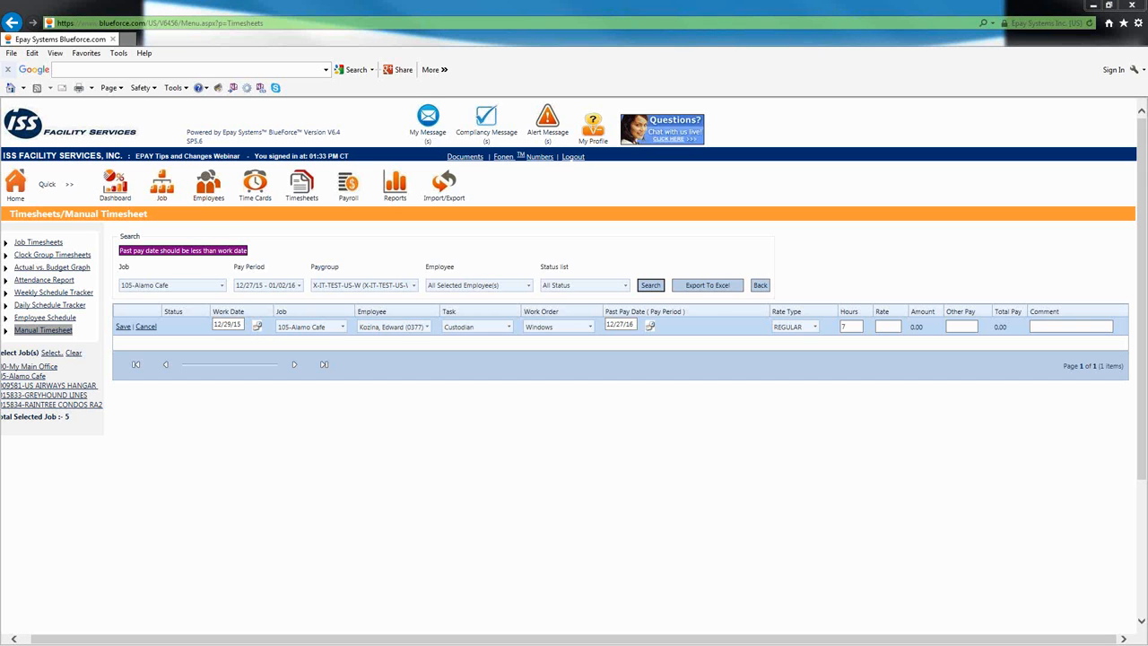
pyautogui.moveTo(246, 241)
pyautogui.mouseDown()
pyautogui.moveTo(138, 230)
pyautogui.moveTo(113, 255)
pyautogui.moveTo(248, 262)
pyautogui.moveTo(240, 230)
pyautogui.mouseUp()
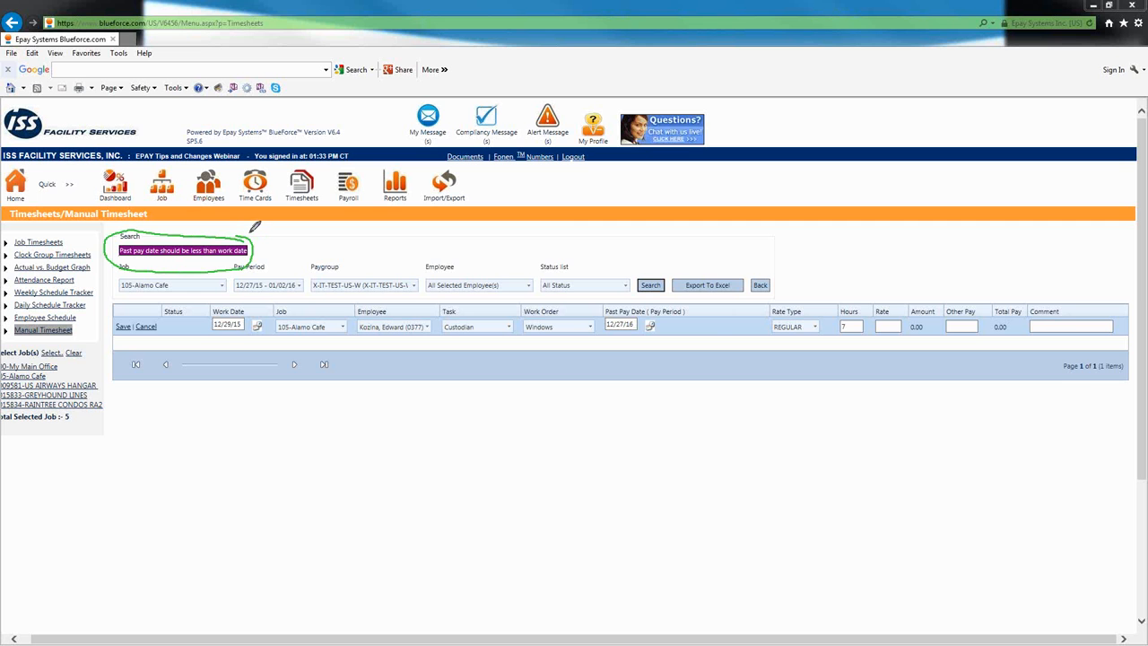
pyautogui.moveTo(234, 296)
pyautogui.mouseDown()
pyautogui.moveTo(255, 340)
pyautogui.moveTo(269, 301)
pyautogui.mouseUp()
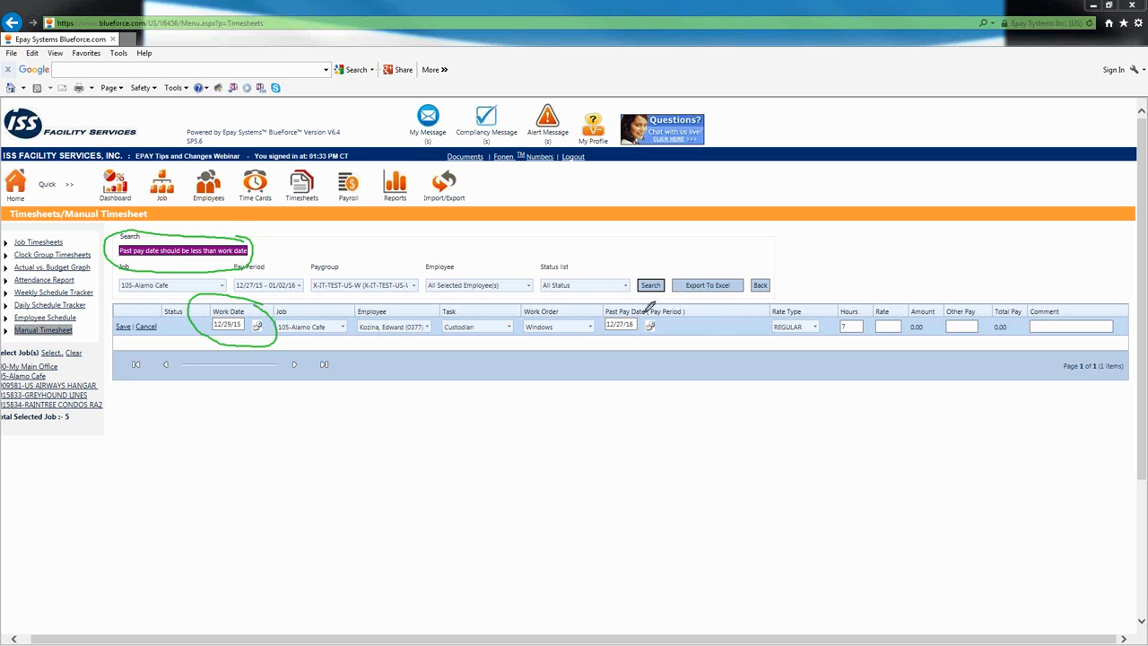
pyautogui.moveTo(649, 307)
pyautogui.mouseDown()
pyautogui.moveTo(731, 321)
pyautogui.moveTo(709, 305)
pyautogui.mouseUp()
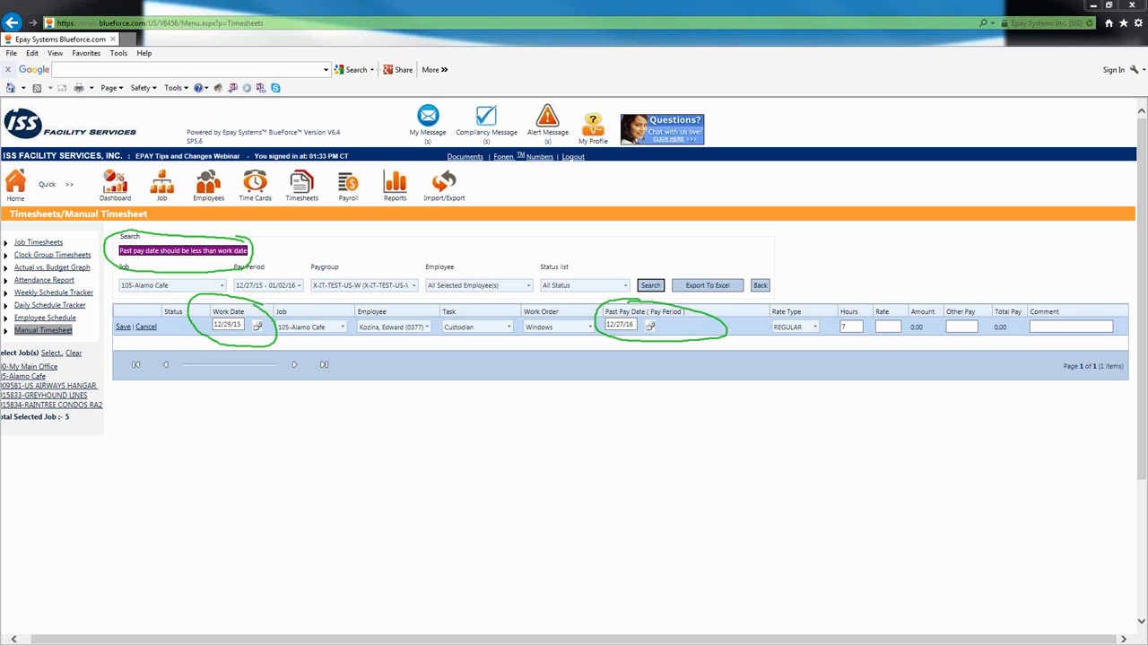
pyautogui.press('Escape')
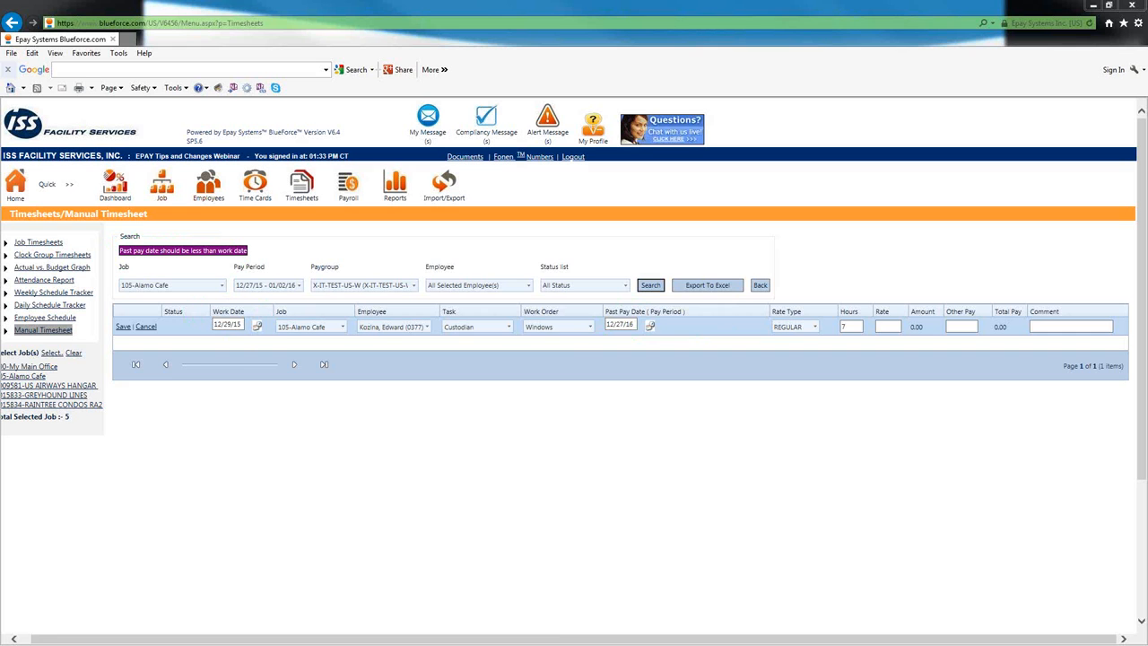
# Step: Correct the manual timesheet entry's past pay date to 12/27/15 and save the entry
pyautogui.click(636, 326)
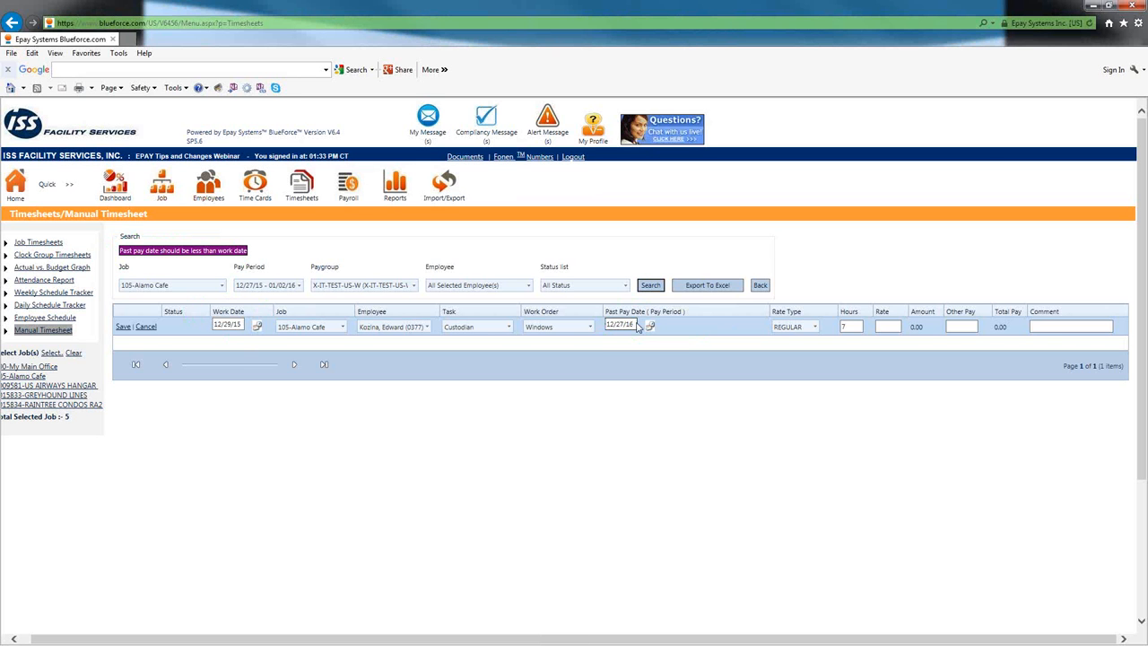
pyautogui.write('5')
pyautogui.click(125, 327)
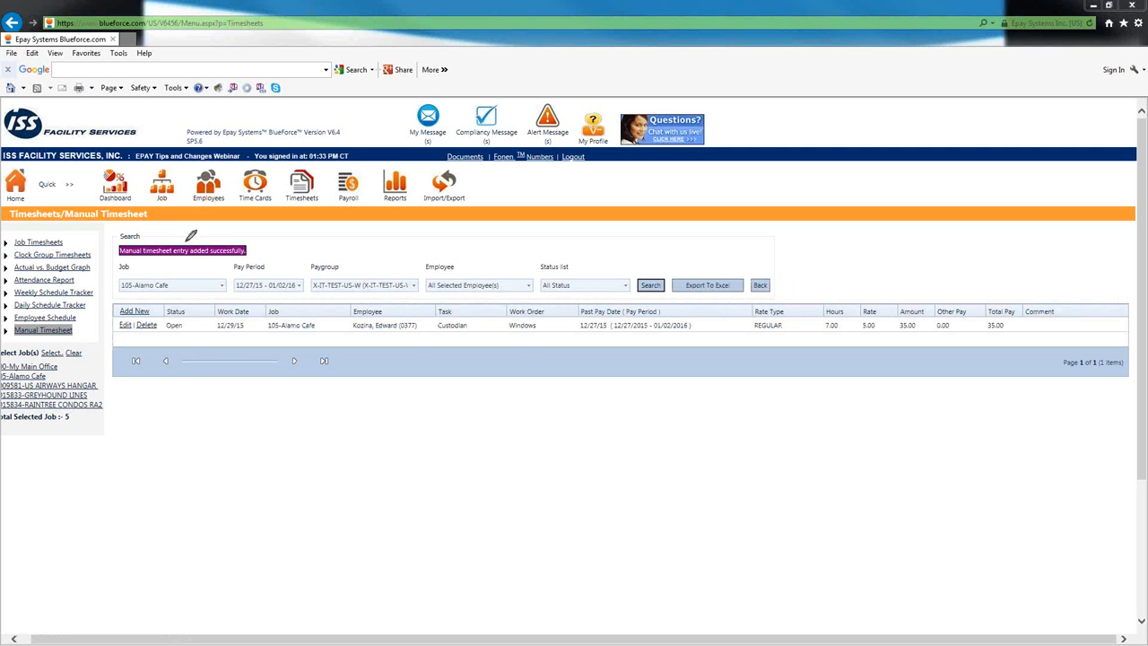
pyautogui.moveTo(180, 232)
pyautogui.mouseDown()
pyautogui.moveTo(104, 239)
pyautogui.moveTo(253, 258)
pyautogui.moveTo(174, 231)
pyautogui.mouseUp()
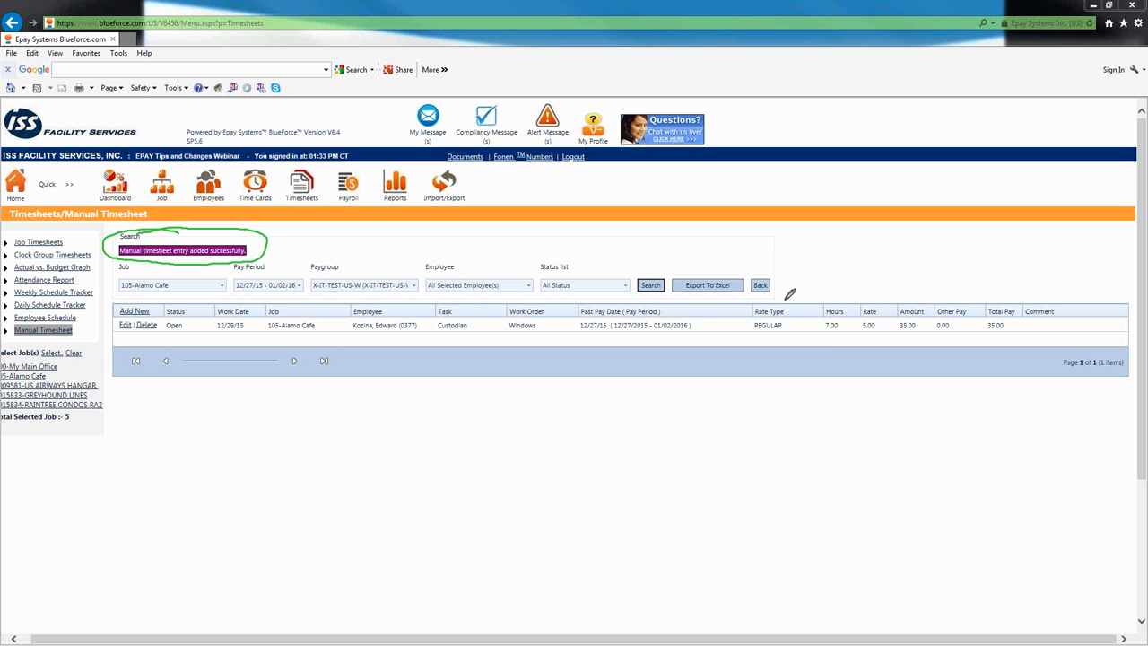
pyautogui.moveTo(790, 301)
pyautogui.mouseDown()
pyautogui.moveTo(763, 301)
pyautogui.moveTo(754, 343)
pyautogui.moveTo(1055, 336)
pyautogui.moveTo(979, 296)
pyautogui.moveTo(805, 297)
pyautogui.mouseUp()
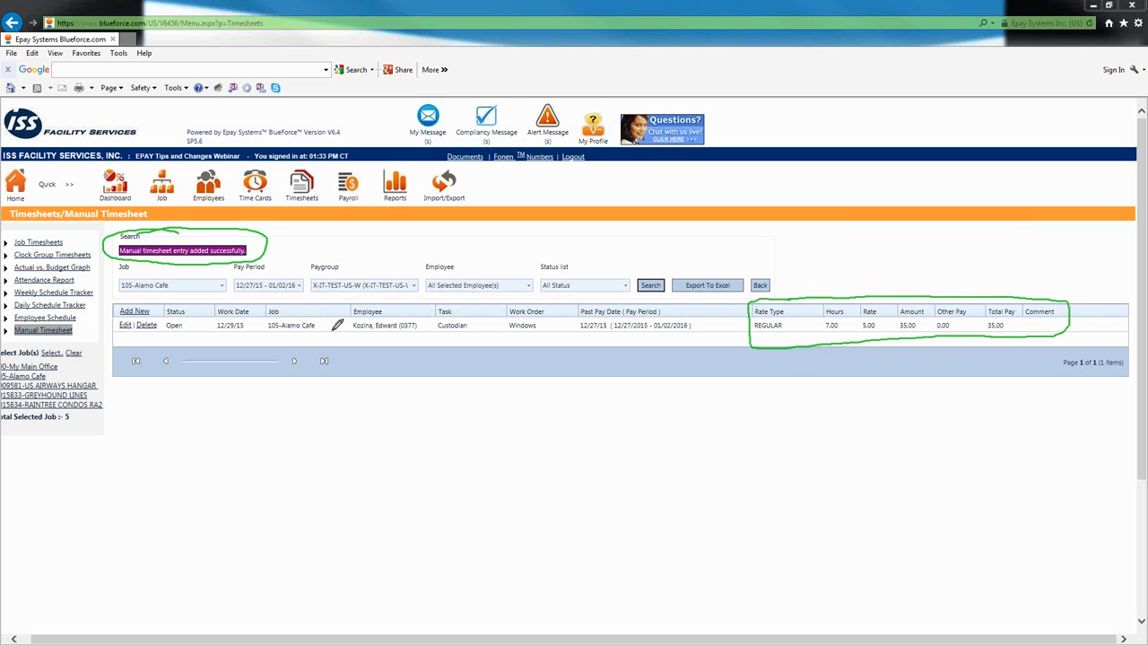
pyautogui.moveTo(866, 321)
pyautogui.mouseDown()
pyautogui.moveTo(863, 332)
pyautogui.moveTo(878, 316)
pyautogui.moveTo(861, 324)
pyautogui.mouseUp()
pyautogui.moveTo(916, 397)
pyautogui.mouseDown()
pyautogui.moveTo(914, 339)
pyautogui.moveTo(923, 343)
pyautogui.mouseUp()
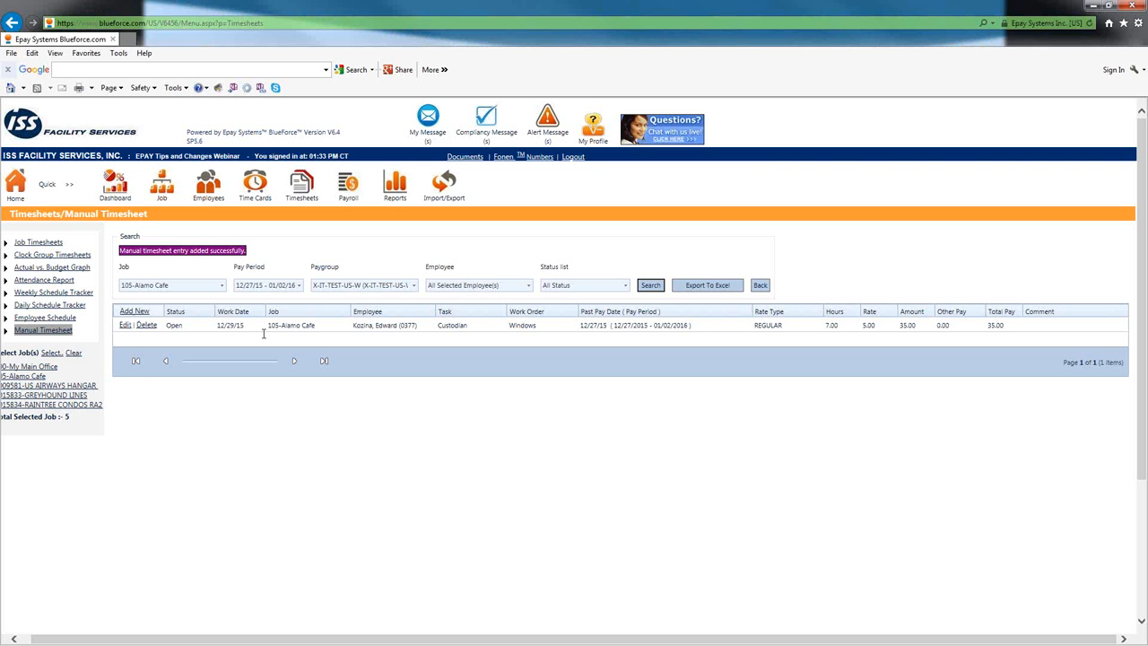
# Step: Add a new manual timesheet entry with work date 12/30/15 for the same employee as the saved entry
pyautogui.click(135, 311)
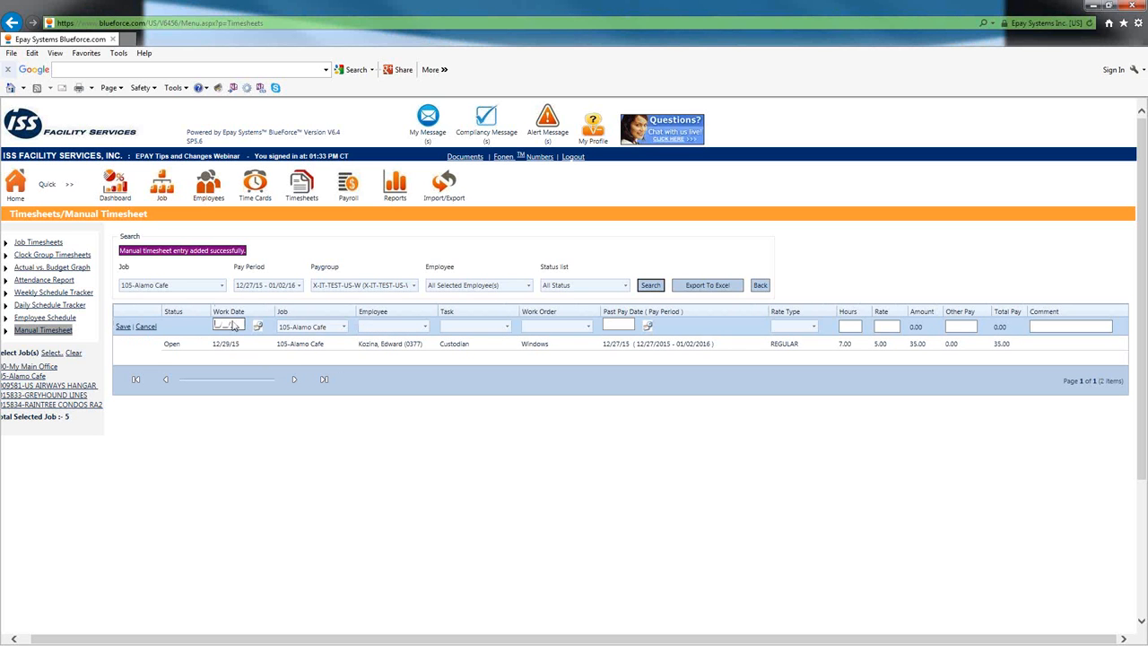
pyautogui.click(259, 326)
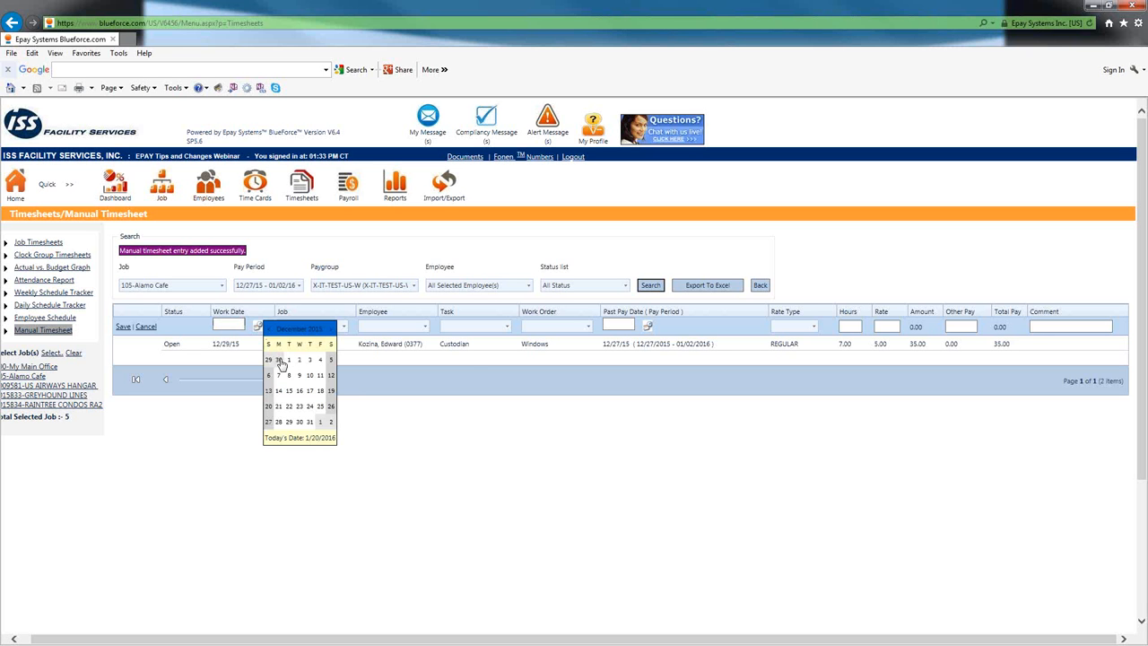
pyautogui.click(301, 423)
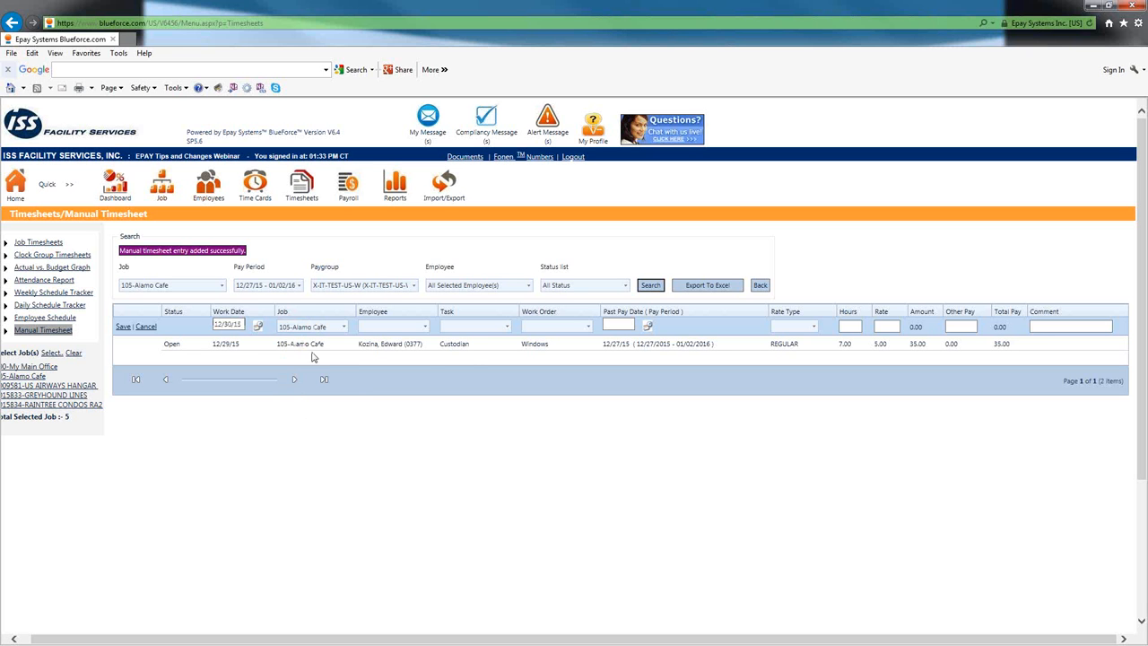
pyautogui.click(425, 326)
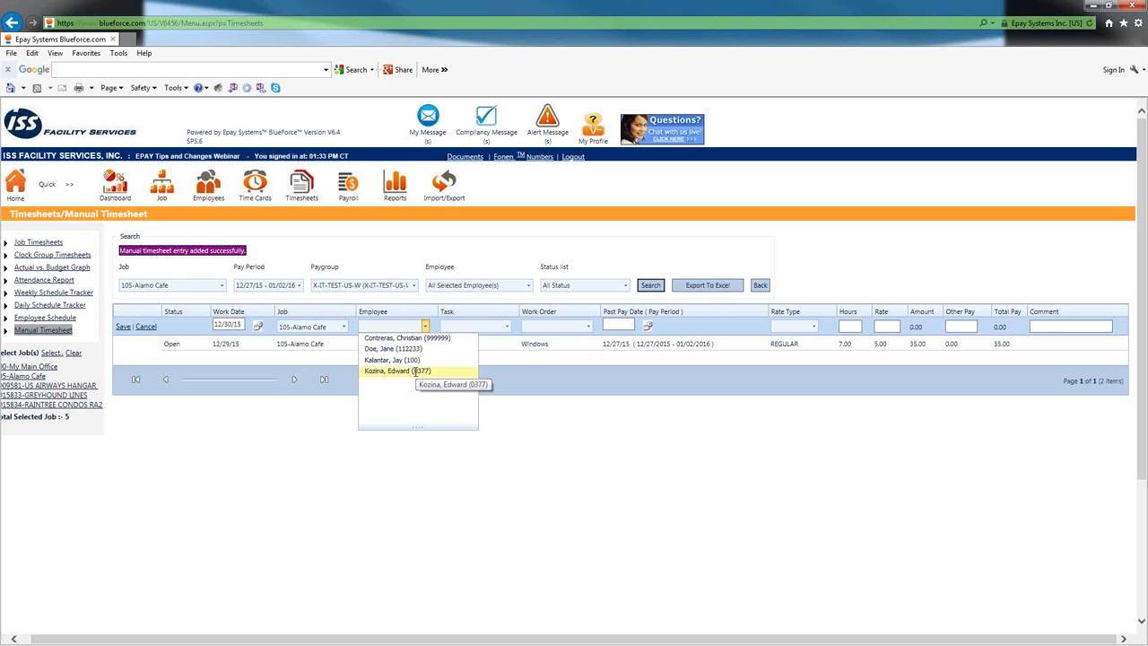
pyautogui.click(414, 372)
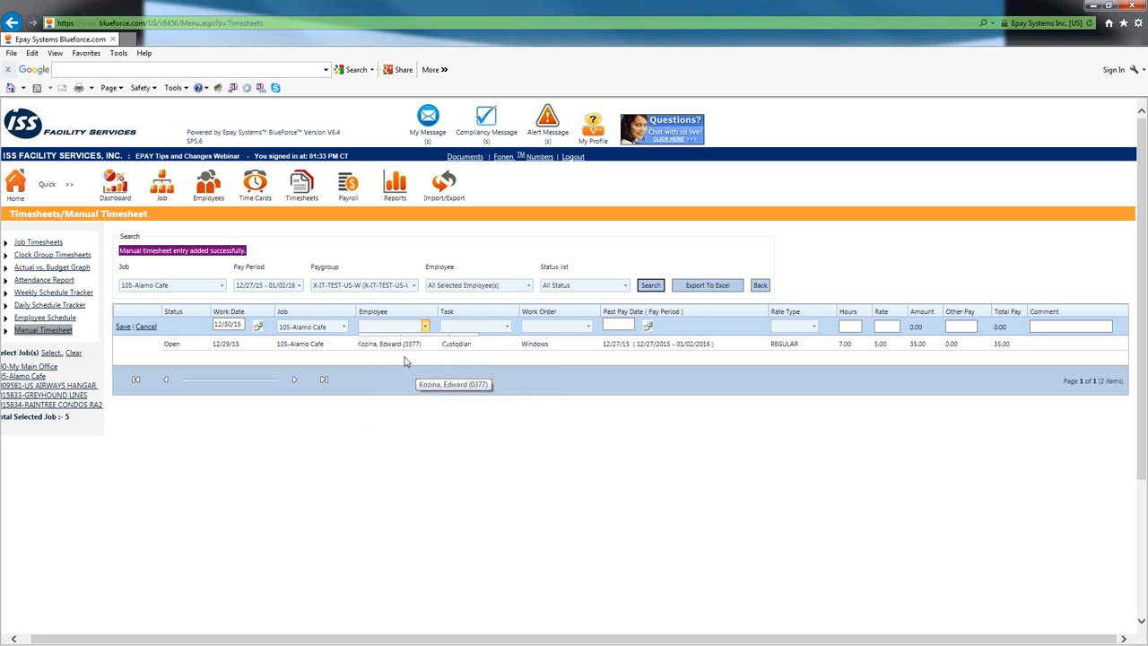
# Step: Set the new entry's task to Custodian and its past pay date to 12/27/16
pyautogui.click(509, 326)
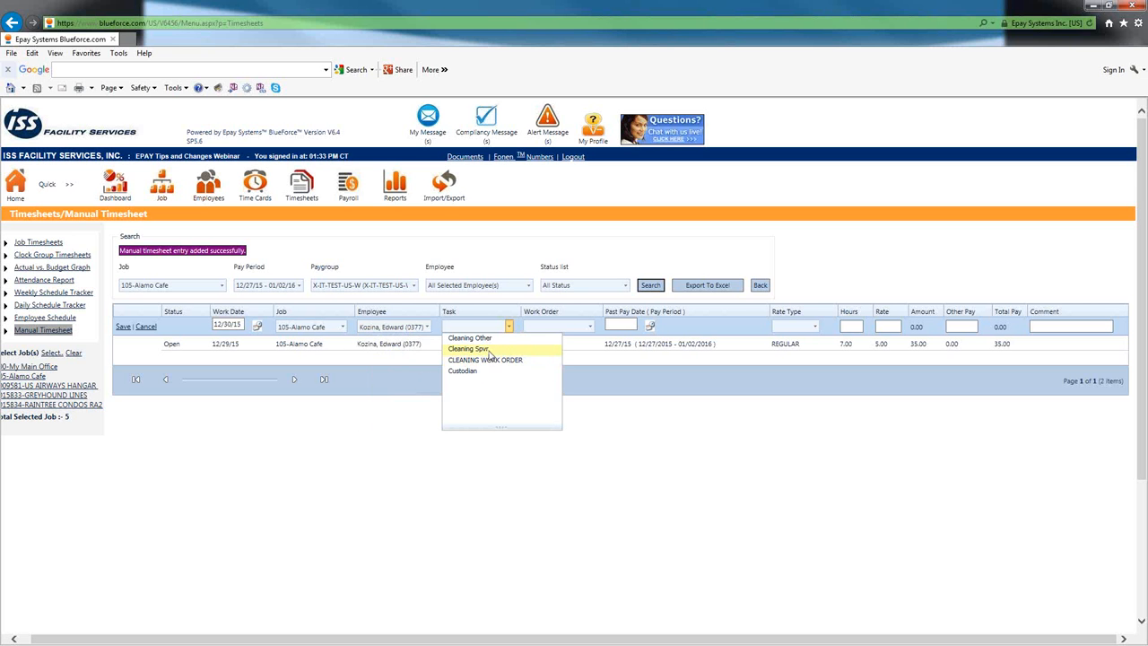
pyautogui.click(490, 356)
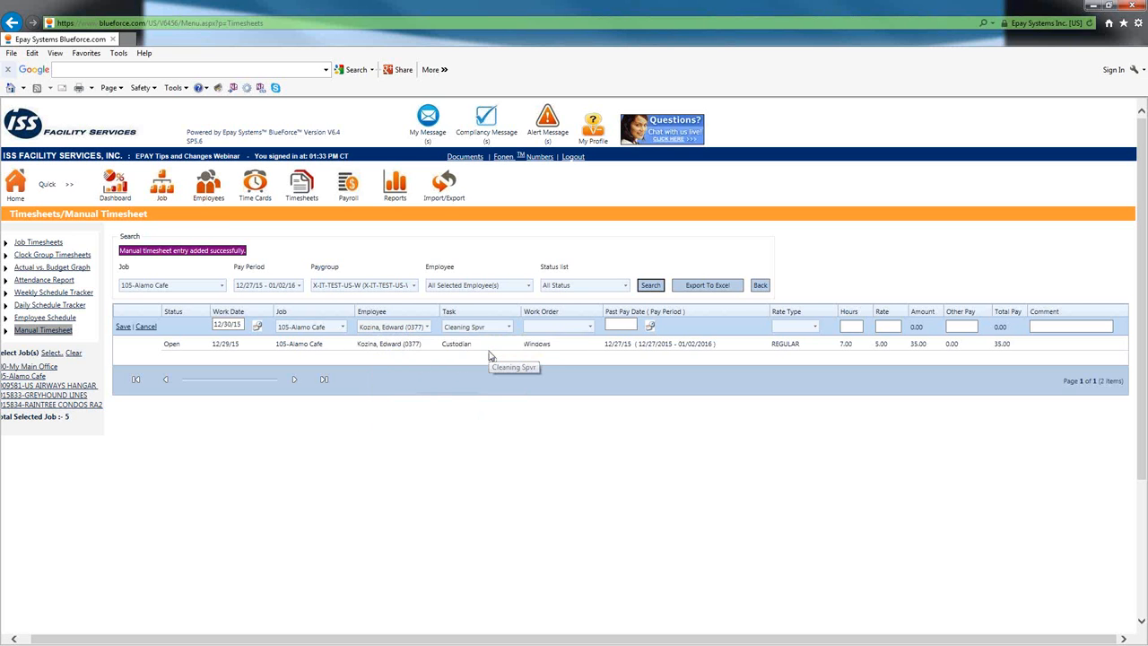
pyautogui.click(509, 328)
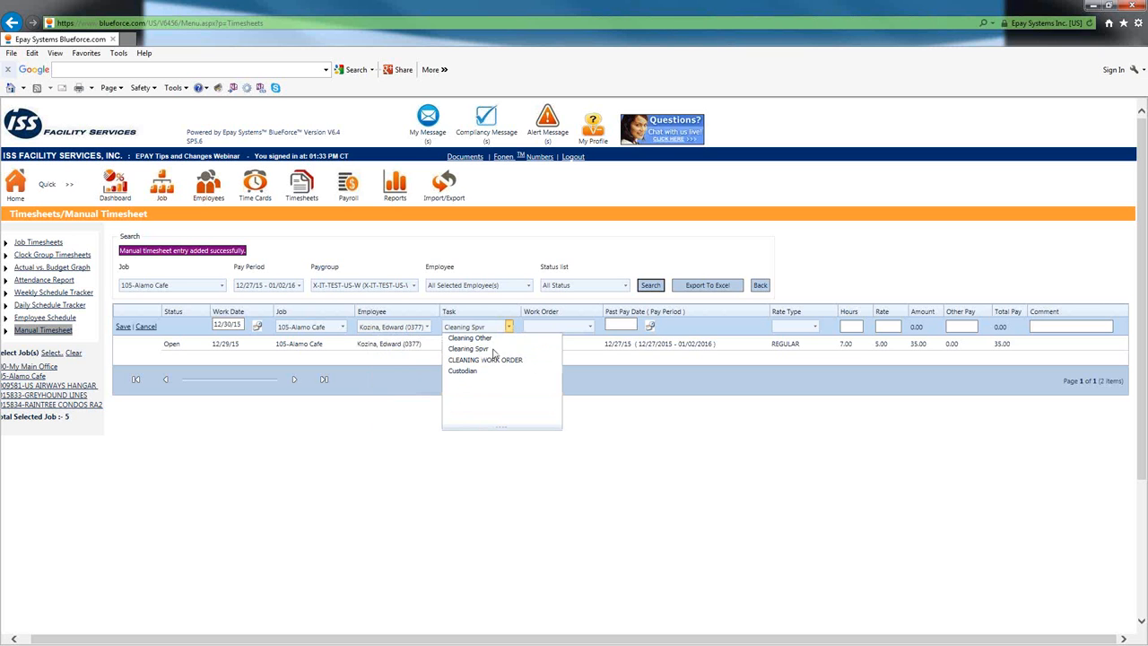
pyautogui.click(472, 372)
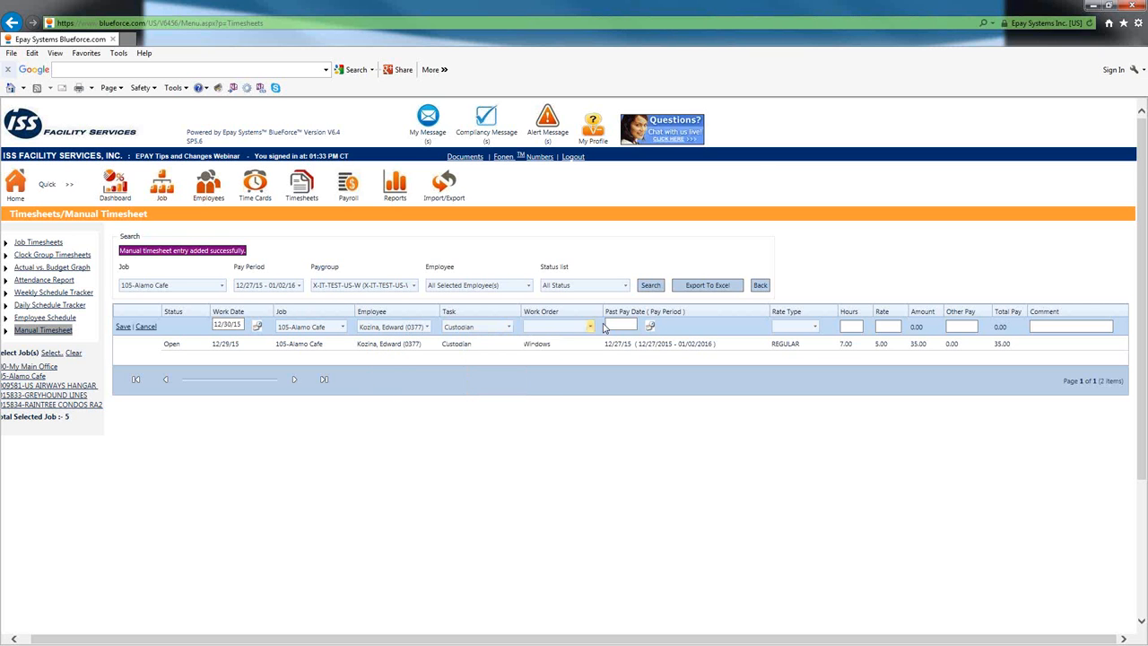
pyautogui.click(607, 326)
pyautogui.write('122716')
# Step: Set the new entry's rate type to REGULAR and its hours to 7, and try to save it
pyautogui.click(814, 326)
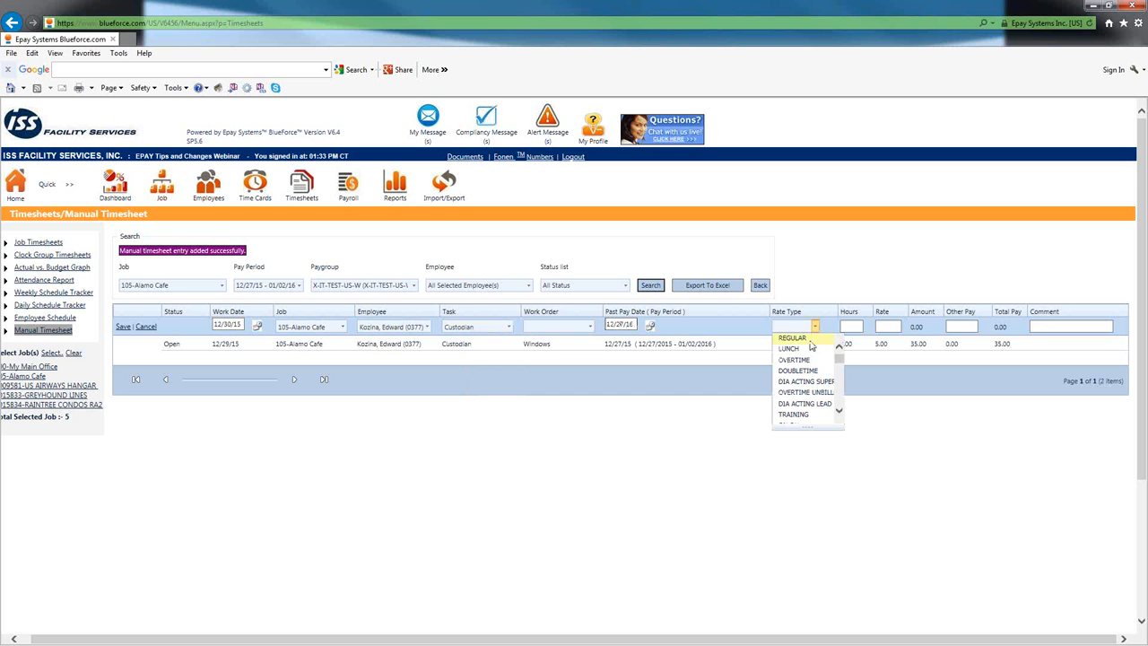
pyautogui.click(830, 339)
pyautogui.click(852, 327)
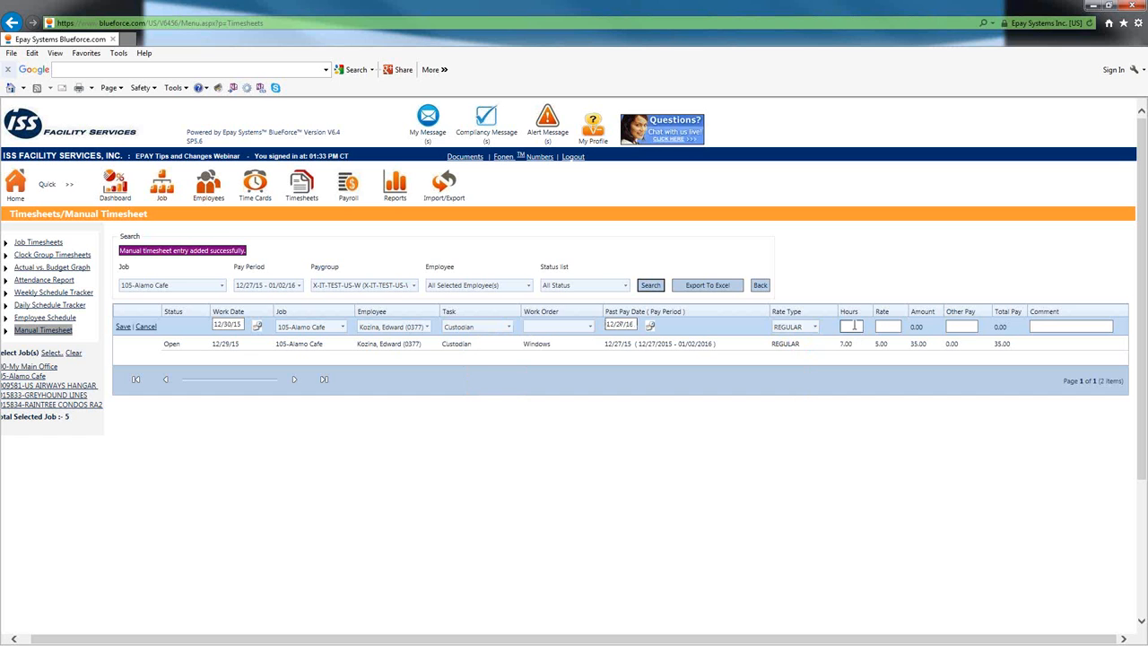
pyautogui.write('7')
pyautogui.click(887, 326)
pyautogui.click(124, 328)
# Step: Change the 12/30/15 entry's past pay date to 12/27/15 and save the entry
pyautogui.click(636, 328)
pyautogui.press('BackSpace')
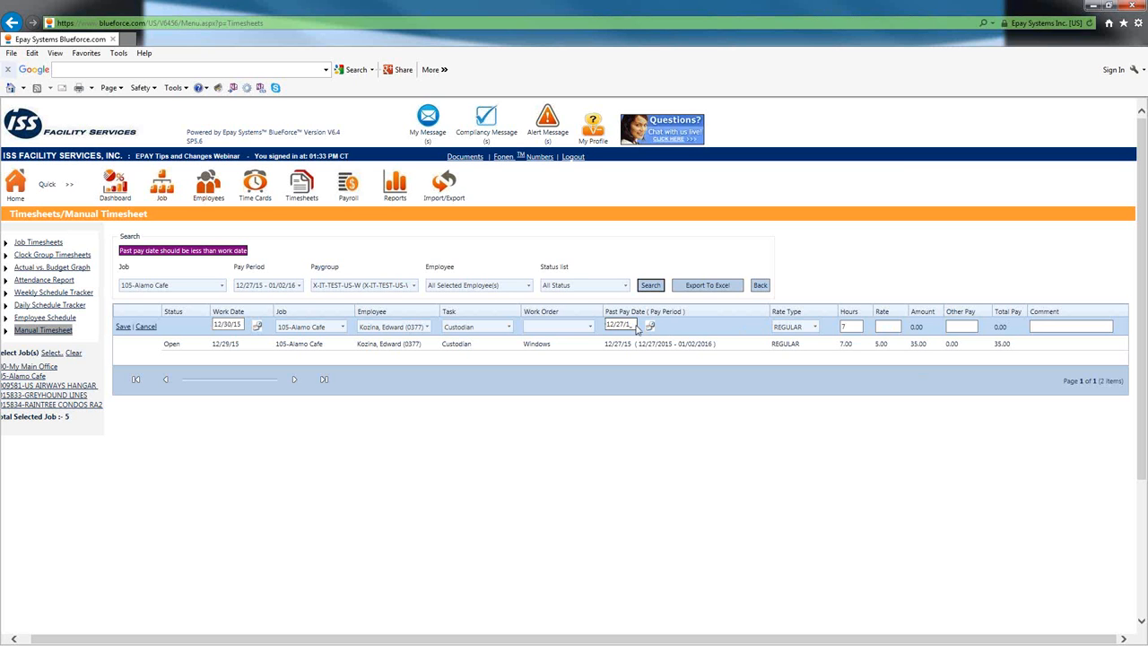
pyautogui.write('5')
pyautogui.click(120, 331)
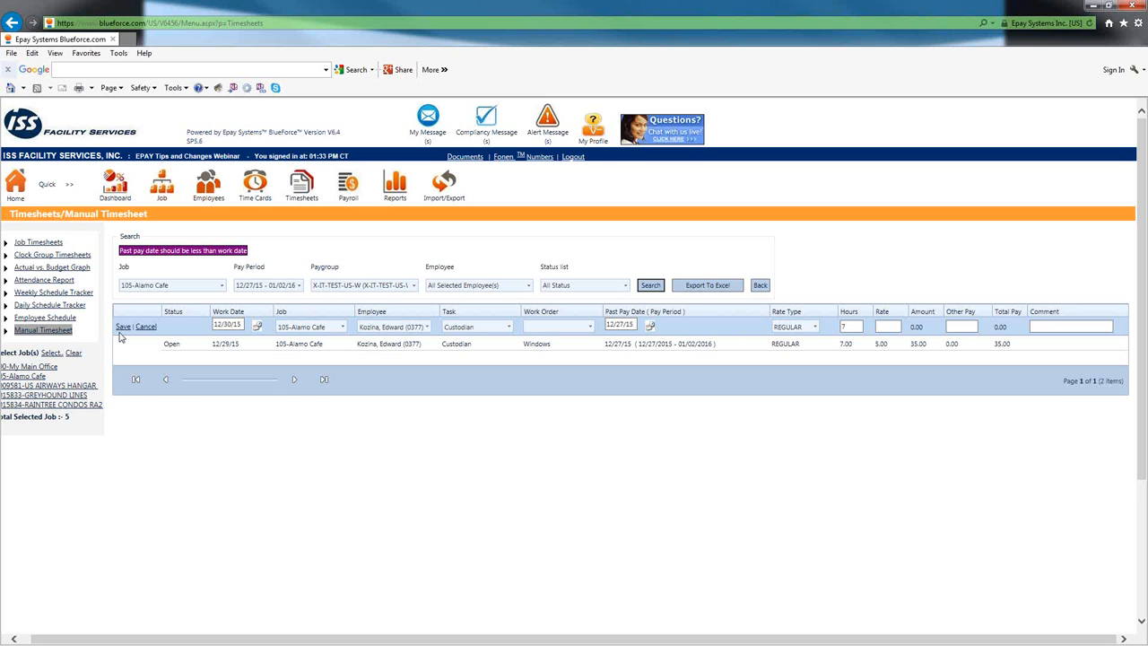
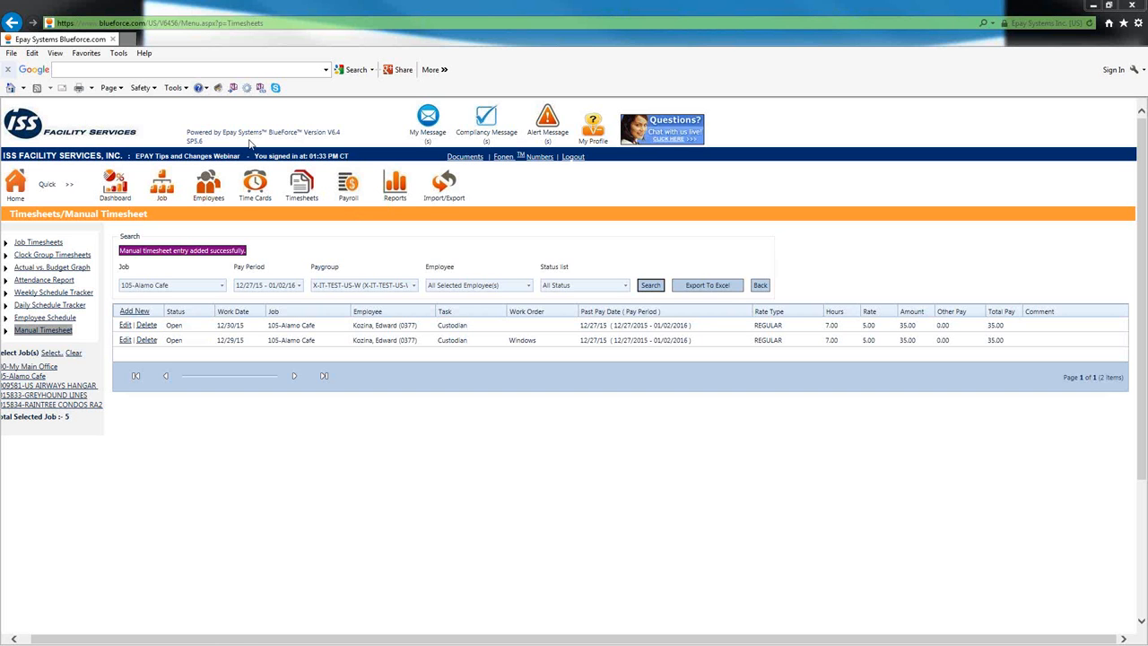
# Step: Open the Payroll Summary page
pyautogui.click(345, 188)
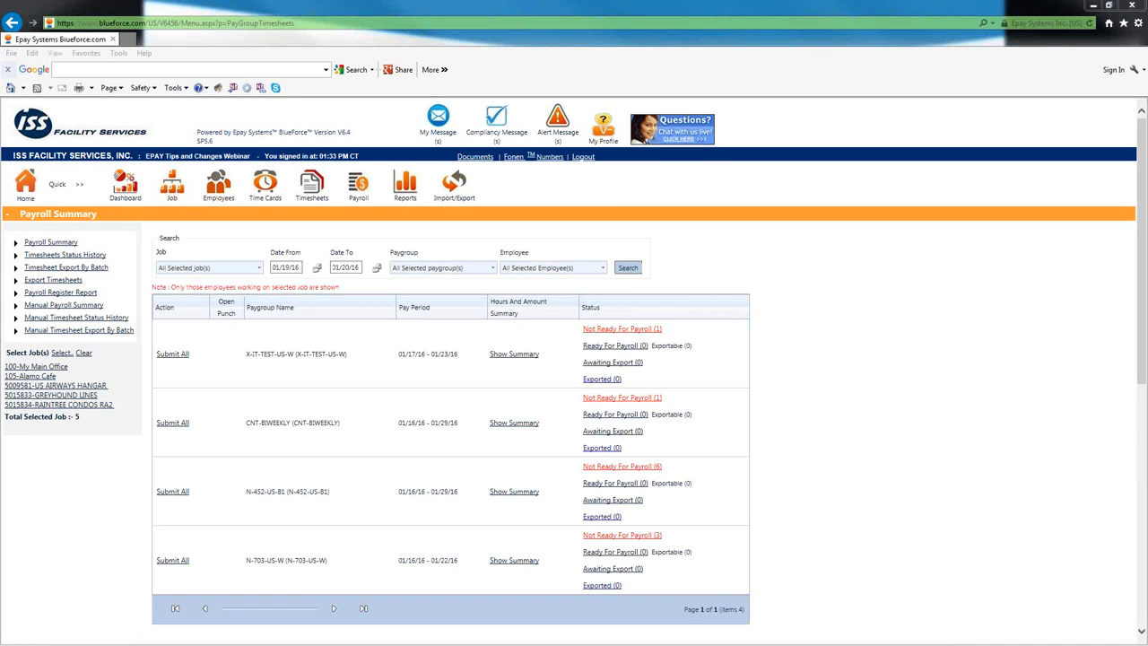
pyautogui.moveTo(94, 228)
pyautogui.mouseDown()
pyautogui.moveTo(22, 240)
pyautogui.moveTo(67, 251)
pyautogui.moveTo(83, 231)
pyautogui.mouseUp()
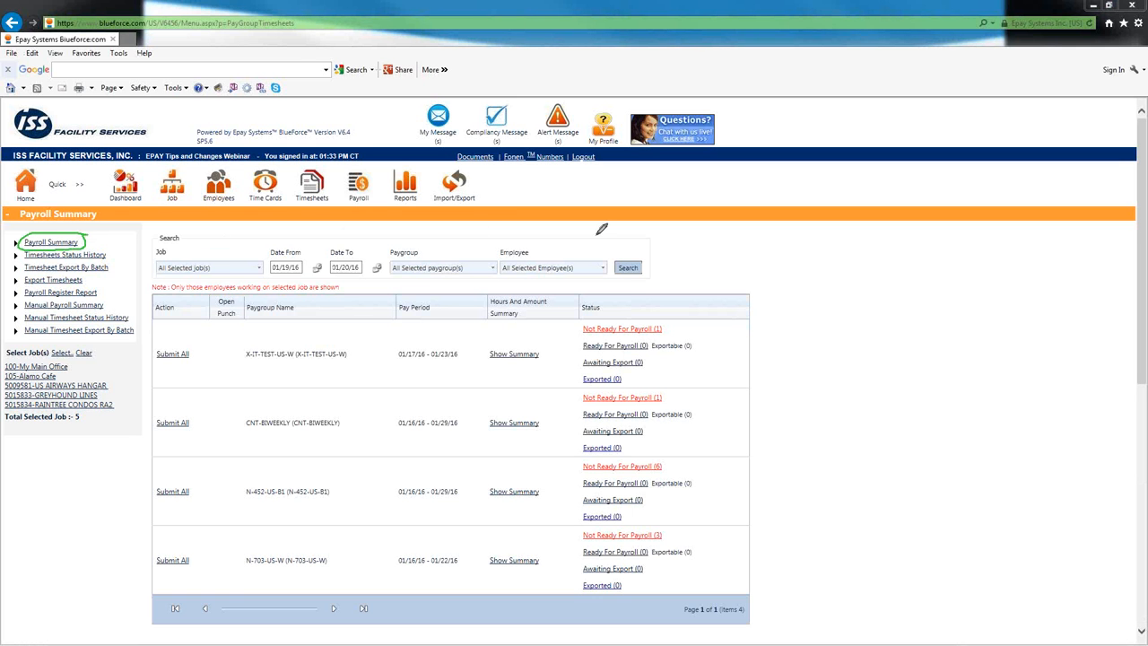
pyautogui.moveTo(594, 235)
pyautogui.mouseDown()
pyautogui.moveTo(301, 246)
pyautogui.moveTo(159, 552)
pyautogui.moveTo(670, 582)
pyautogui.moveTo(742, 242)
pyautogui.moveTo(407, 237)
pyautogui.mouseUp()
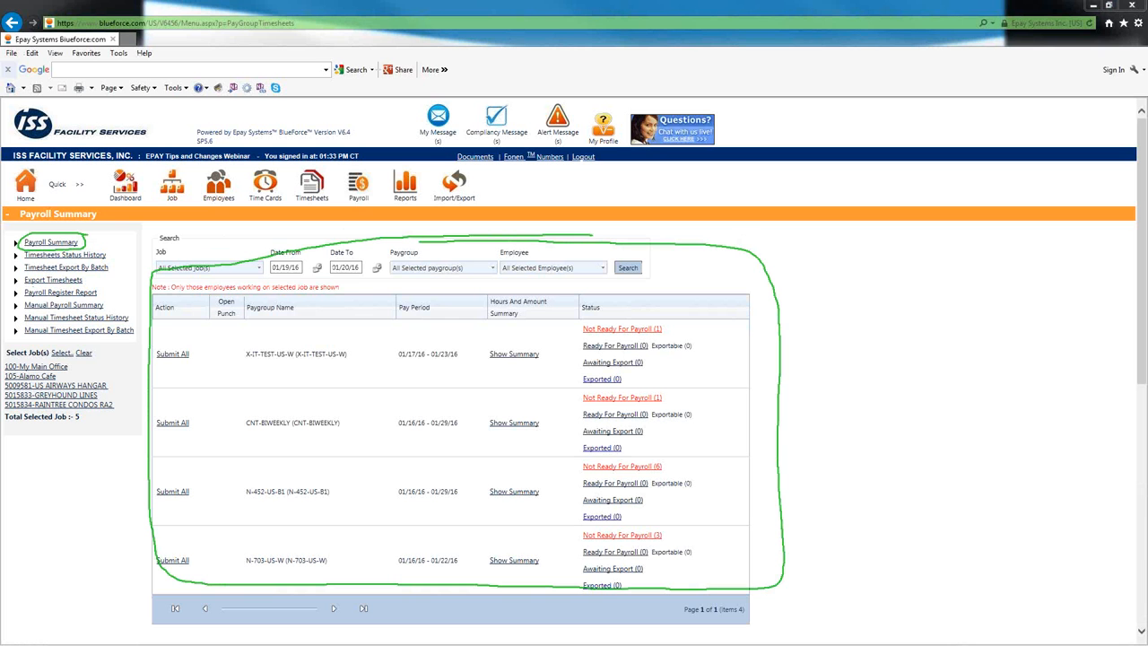
pyautogui.press('Escape')
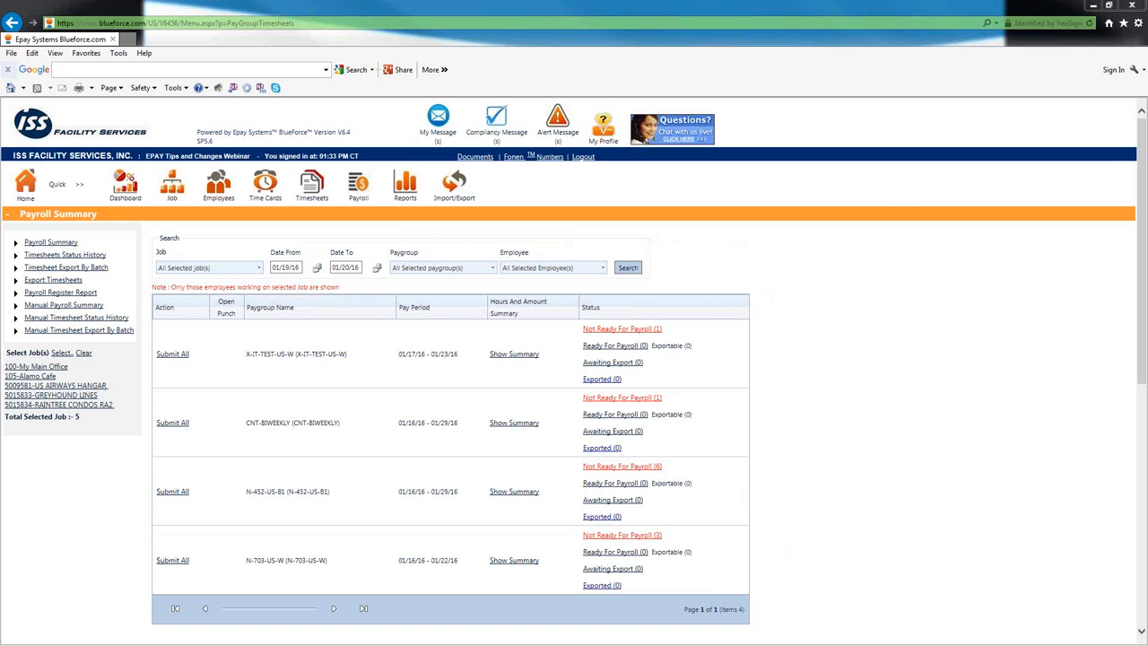
pyautogui.moveTo(108, 295)
pyautogui.mouseDown()
pyautogui.moveTo(20, 304)
pyautogui.moveTo(95, 309)
pyautogui.moveTo(116, 293)
pyautogui.moveTo(100, 298)
pyautogui.mouseUp()
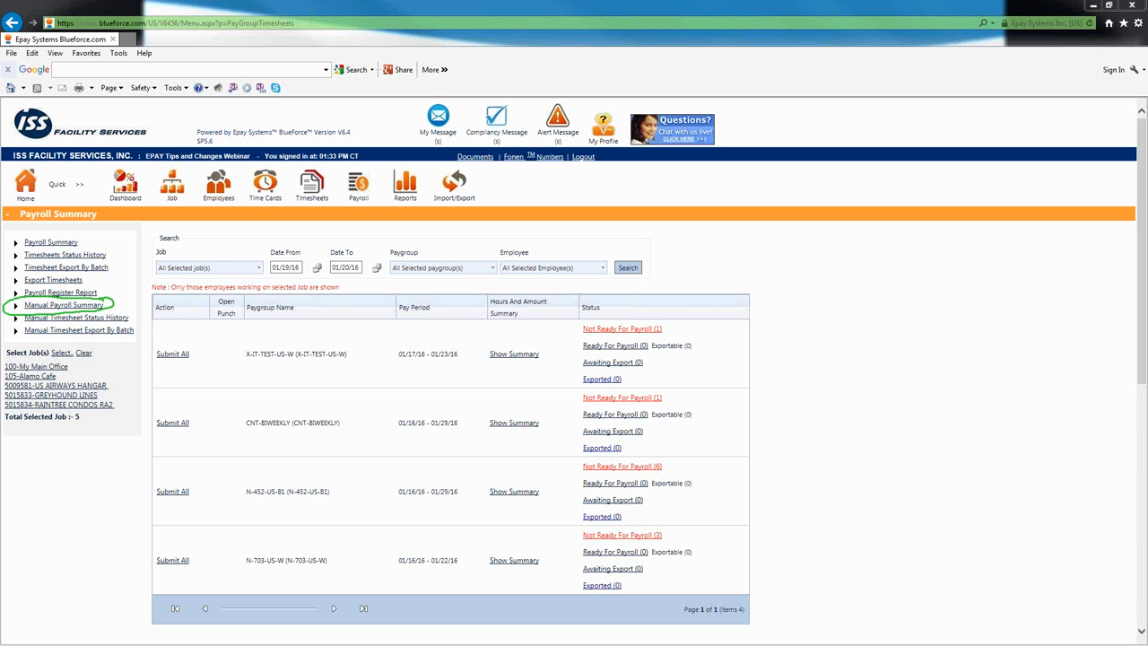
pyautogui.press('Escape')
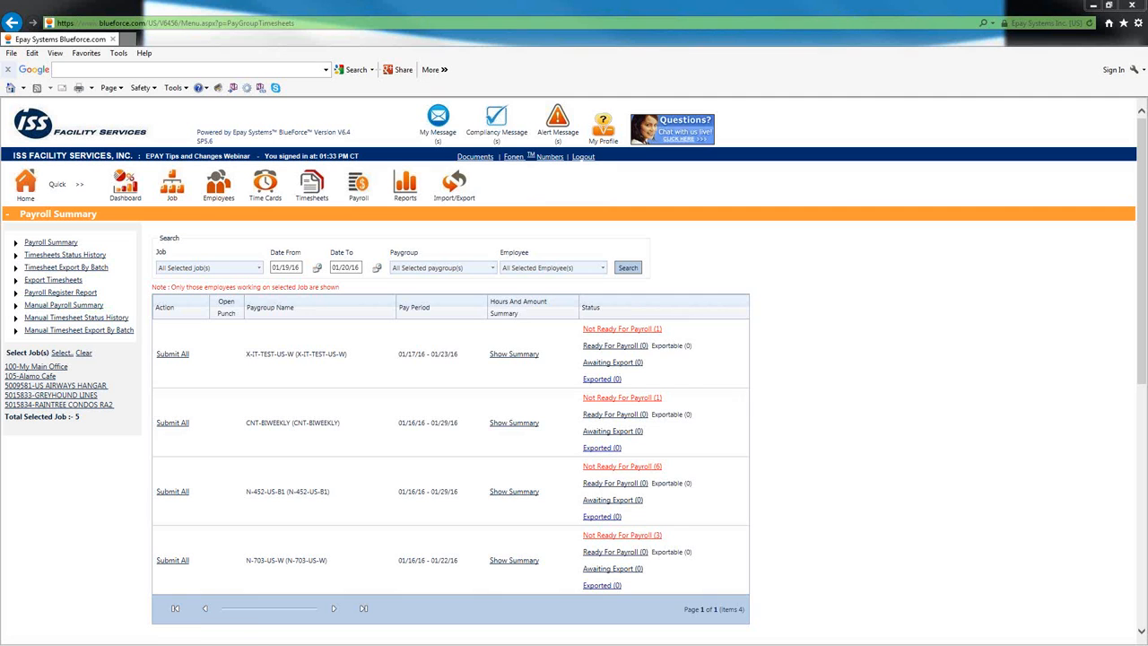
# Step: Try to open the Manual Payroll Summary, dismiss the error message and reload the page
pyautogui.click(59, 308)
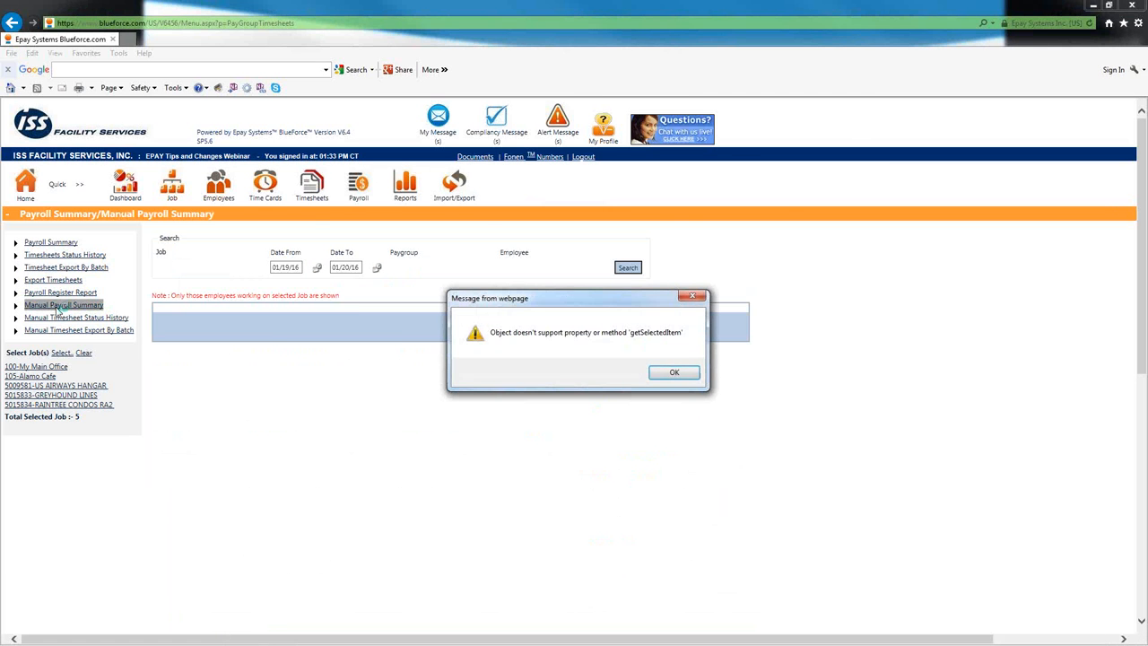
pyautogui.click(683, 372)
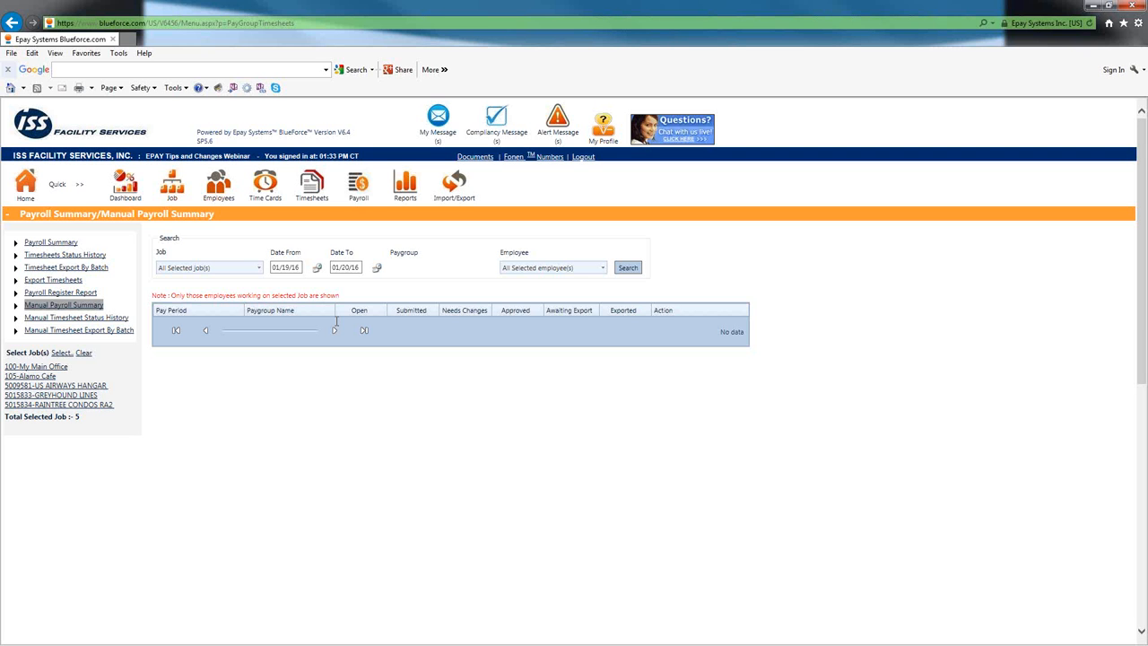
pyautogui.press('F5')
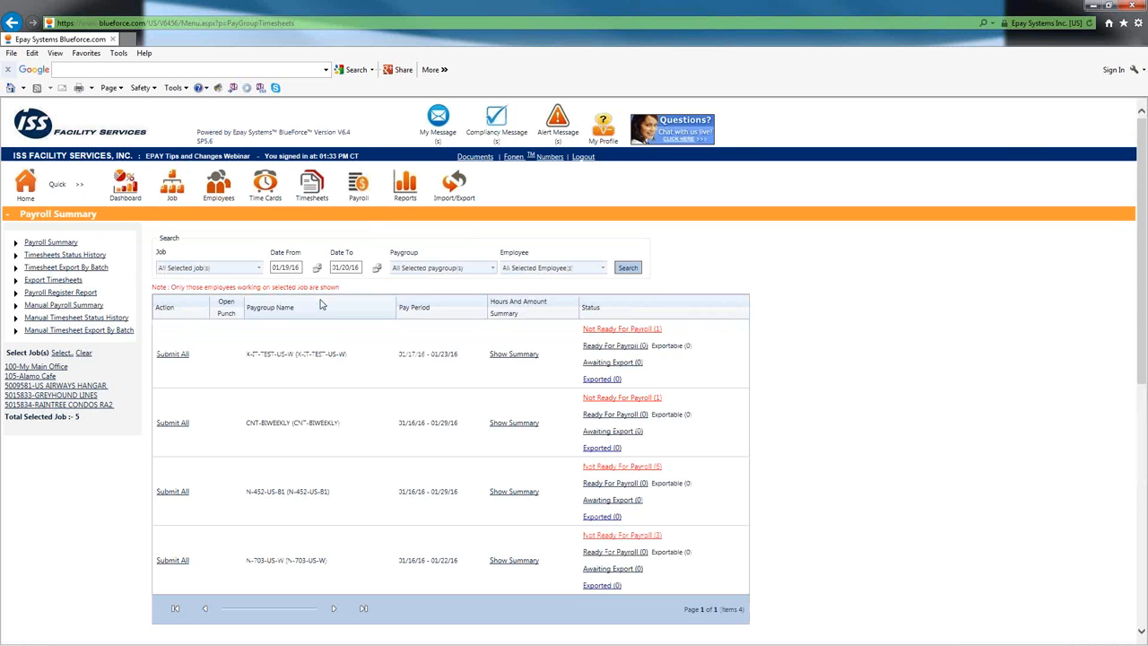
# Step: Open the Manual Payroll Summary and search all selected paygroups for dates from 01/02/16 to 01/08/16
pyautogui.click(71, 308)
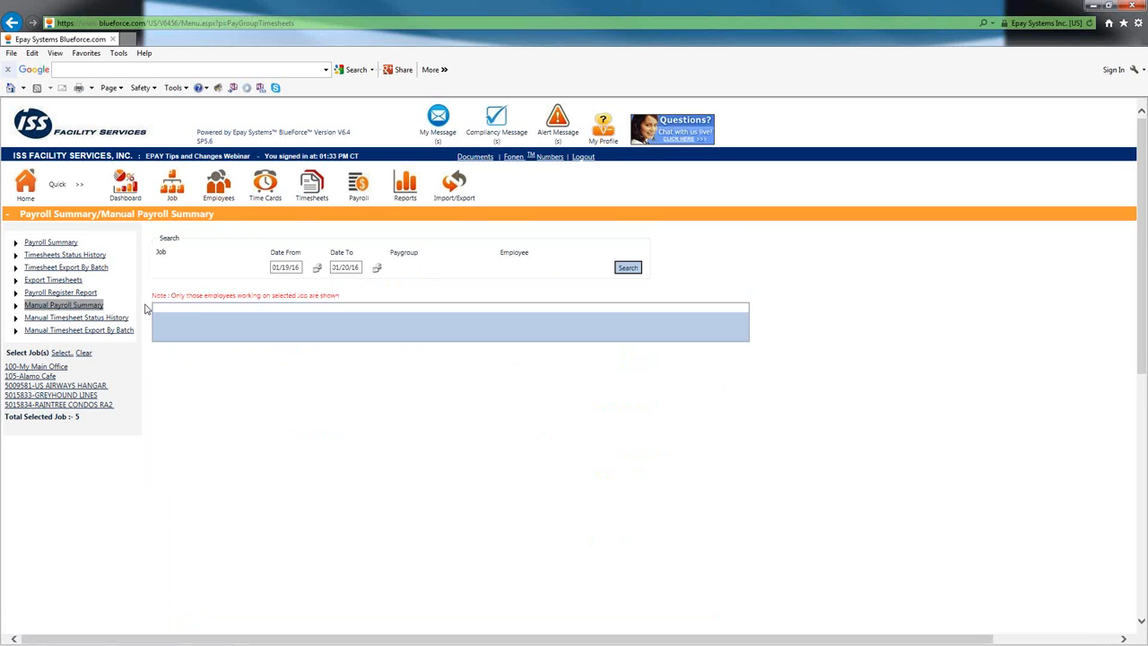
pyautogui.click(317, 270)
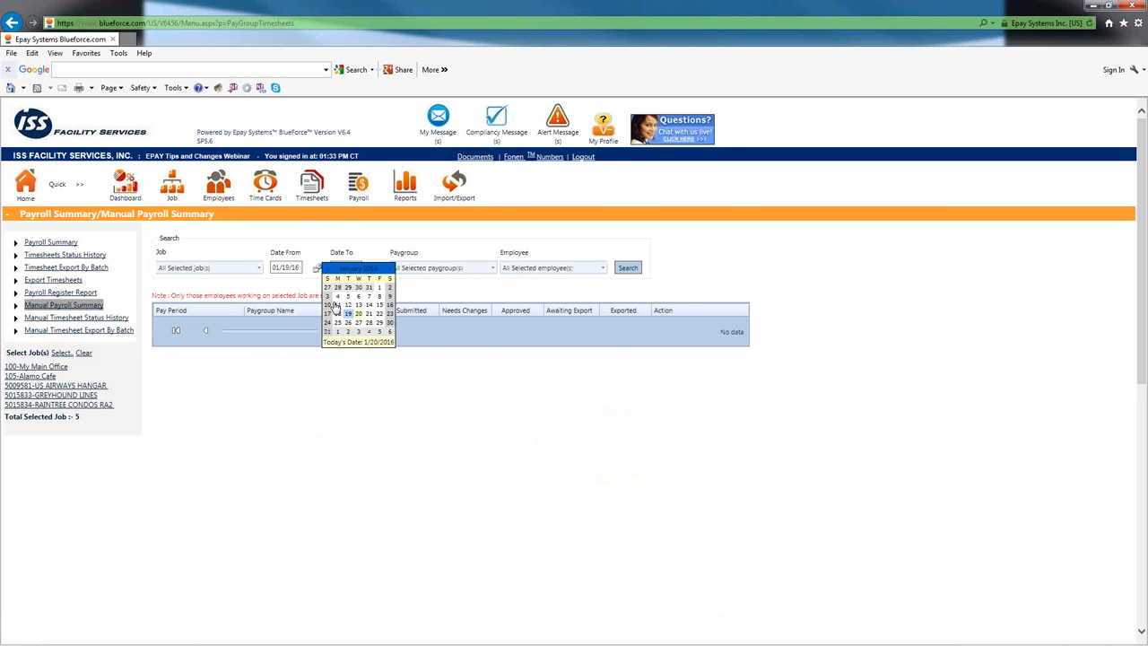
pyautogui.click(389, 287)
pyautogui.click(377, 268)
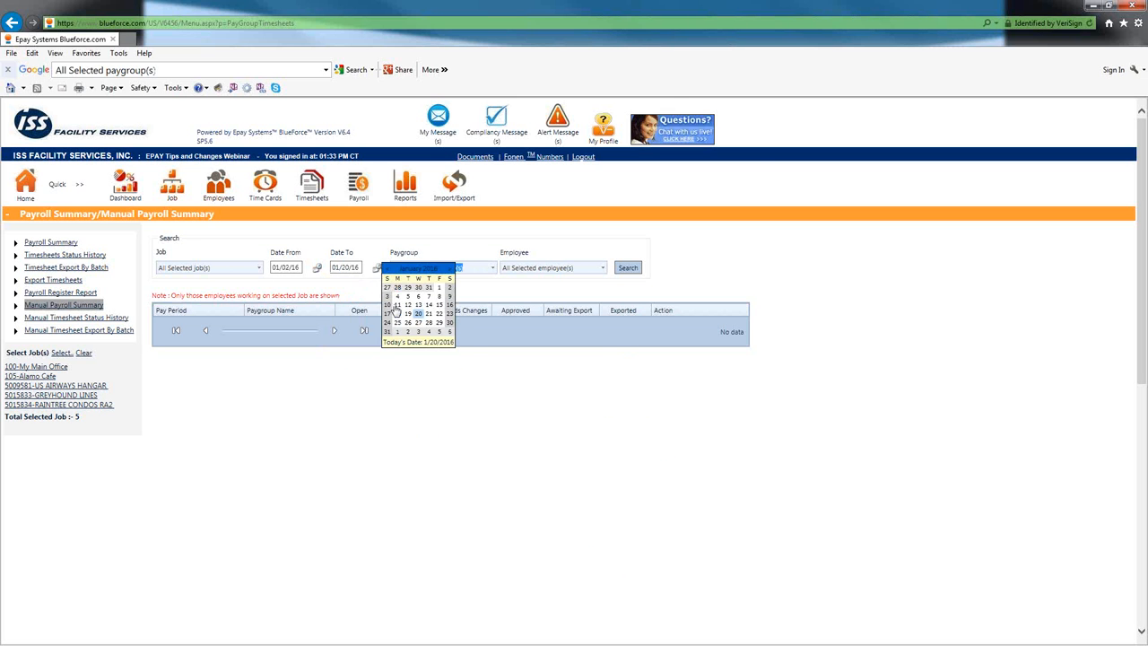
pyautogui.click(438, 296)
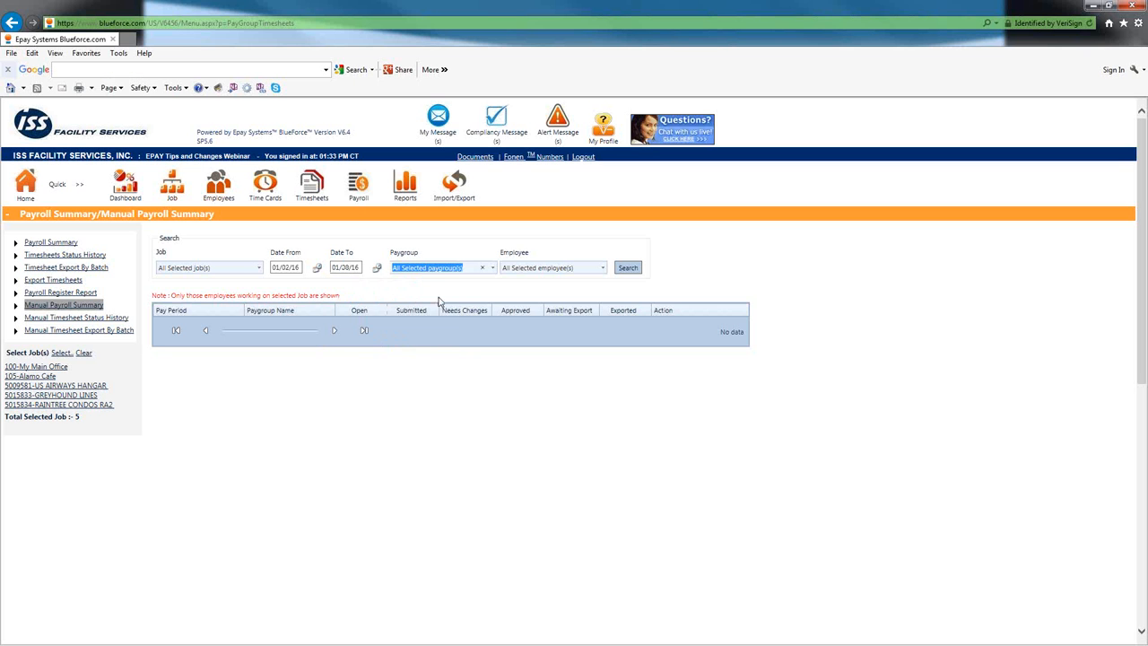
pyautogui.click(628, 268)
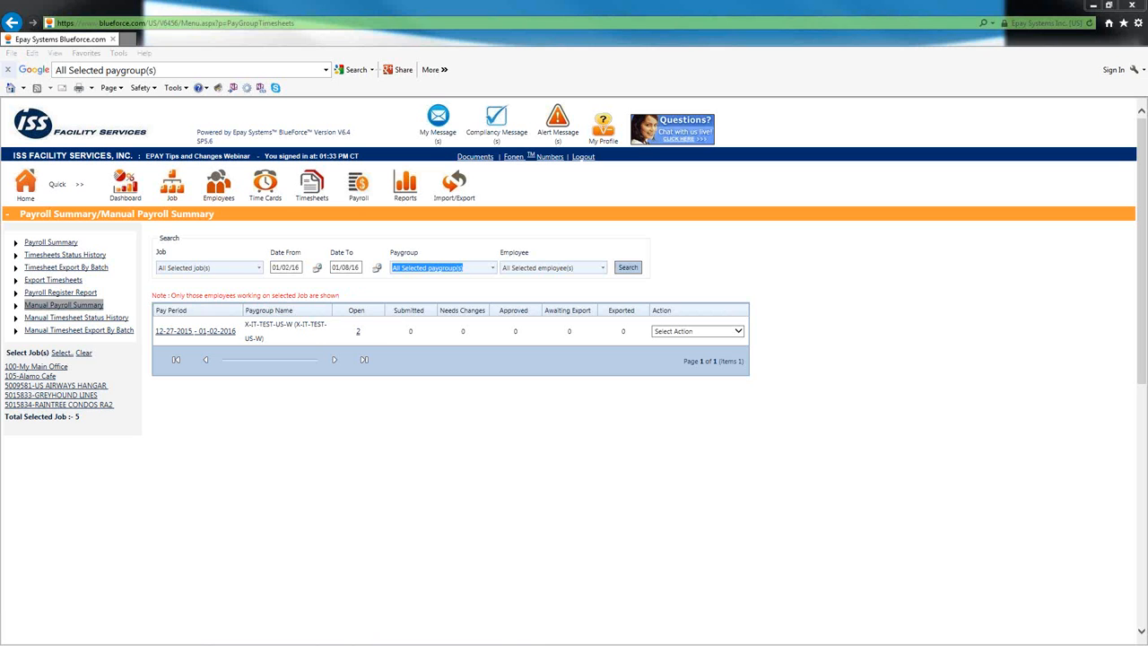
# Step: Submit all open manual timesheets of the X-IT-TEST-US-W paygroup for the pay period 12-27-2015 to 01-02-2016
pyautogui.moveTo(375, 288)
pyautogui.mouseDown()
pyautogui.moveTo(338, 298)
pyautogui.moveTo(370, 343)
pyautogui.moveTo(381, 285)
pyautogui.mouseUp()
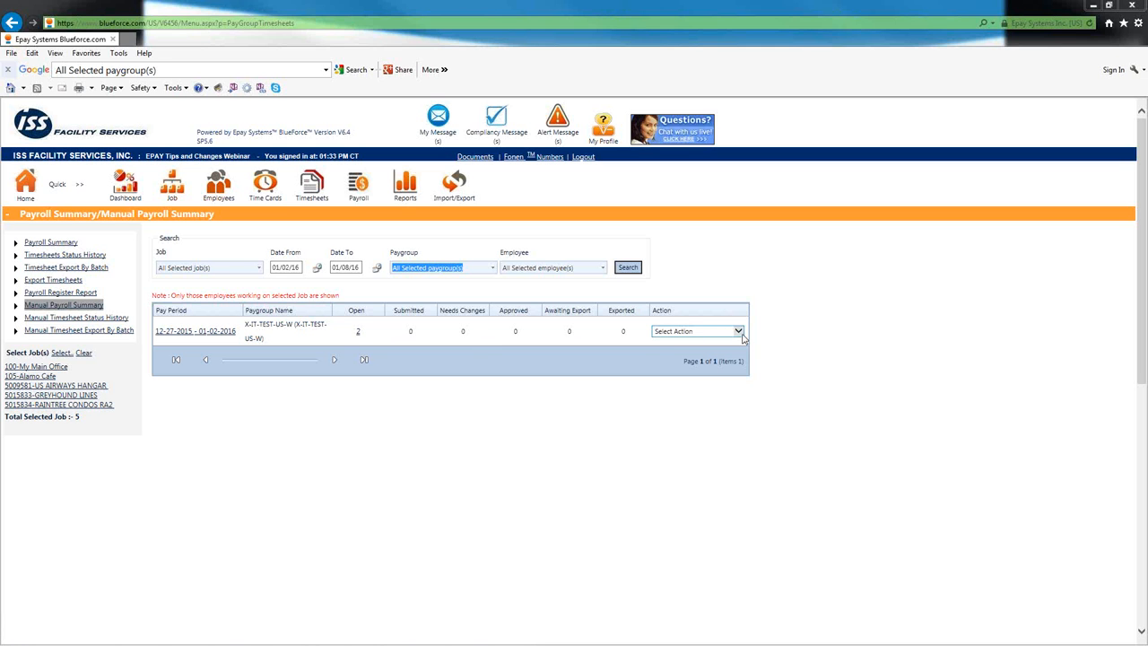
pyautogui.click(740, 333)
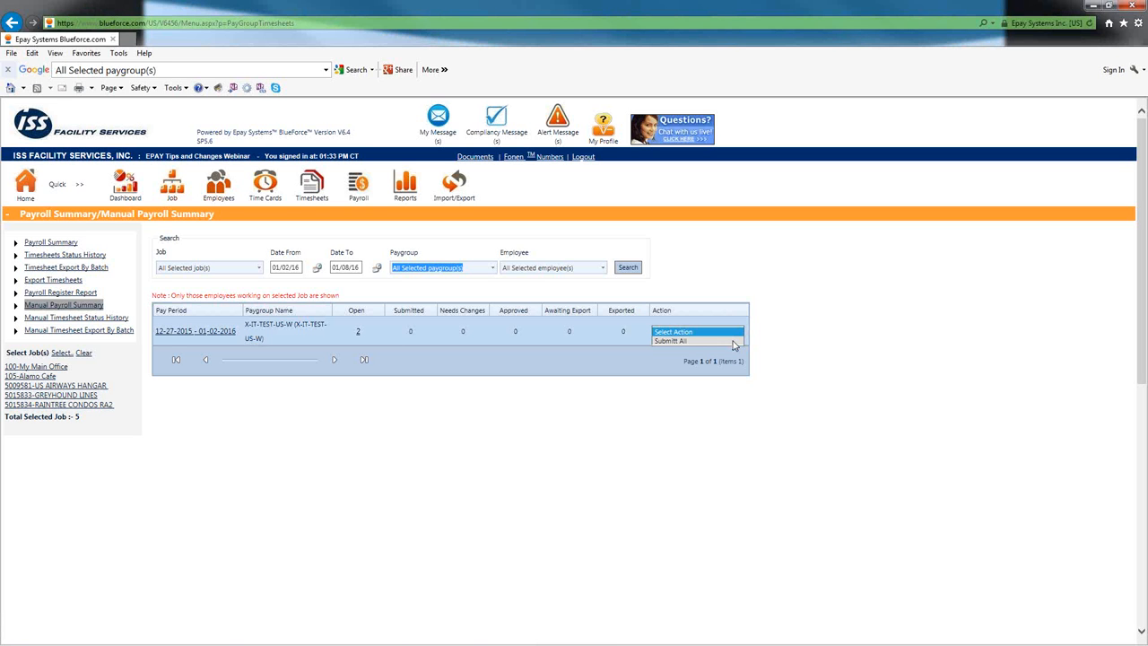
pyautogui.click(363, 344)
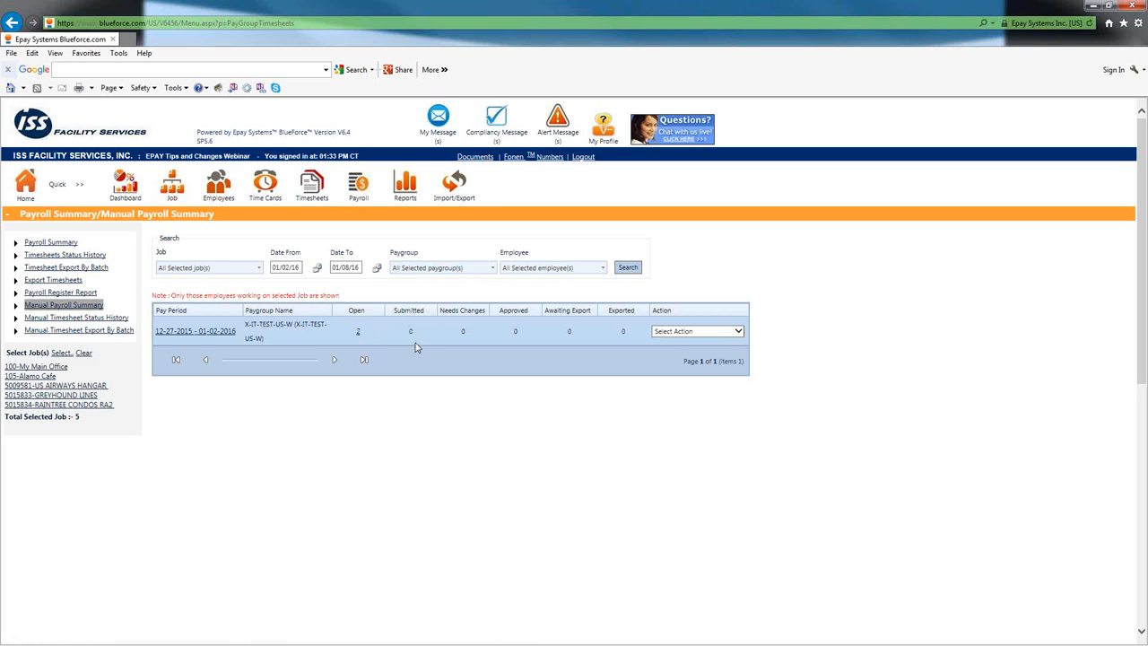
pyautogui.click(738, 332)
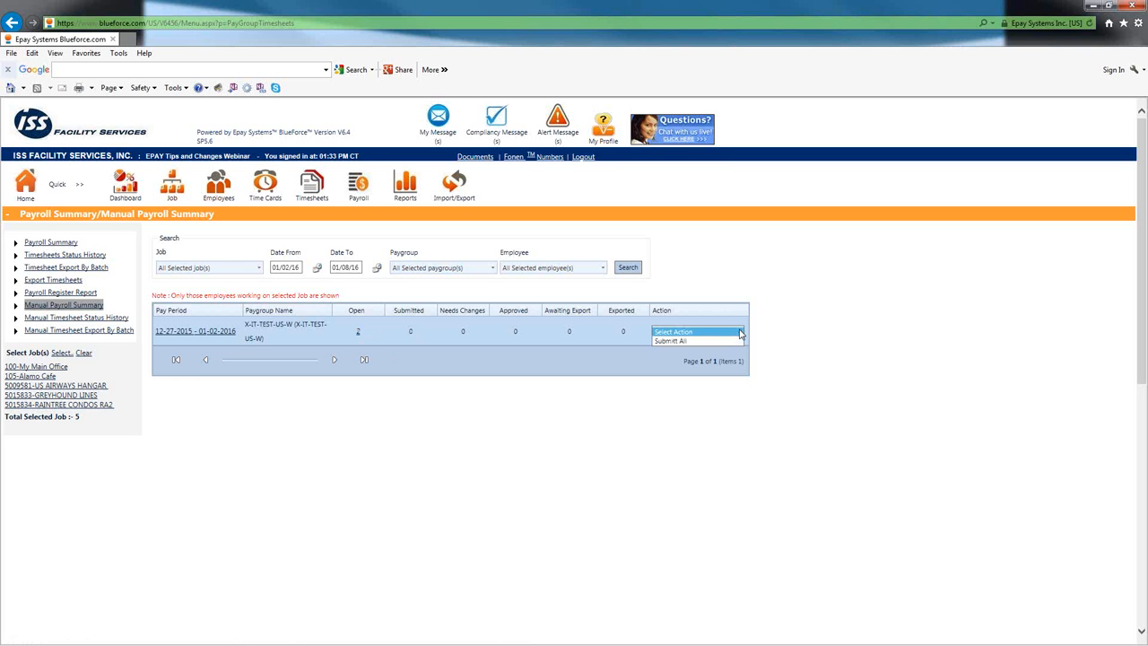
pyautogui.click(669, 342)
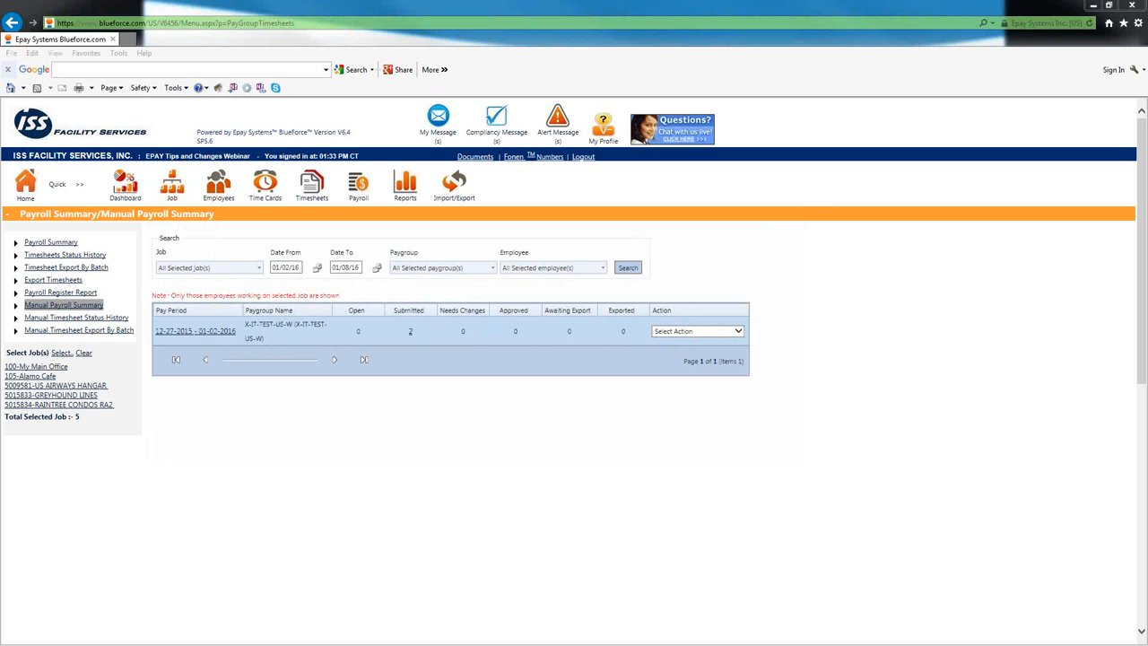
# Step: Review the actions available for the pay period's submitted manual timesheets without choosing one
pyautogui.moveTo(439, 299)
pyautogui.mouseDown()
pyautogui.moveTo(363, 310)
pyautogui.moveTo(446, 319)
pyautogui.moveTo(429, 296)
pyautogui.mouseUp()
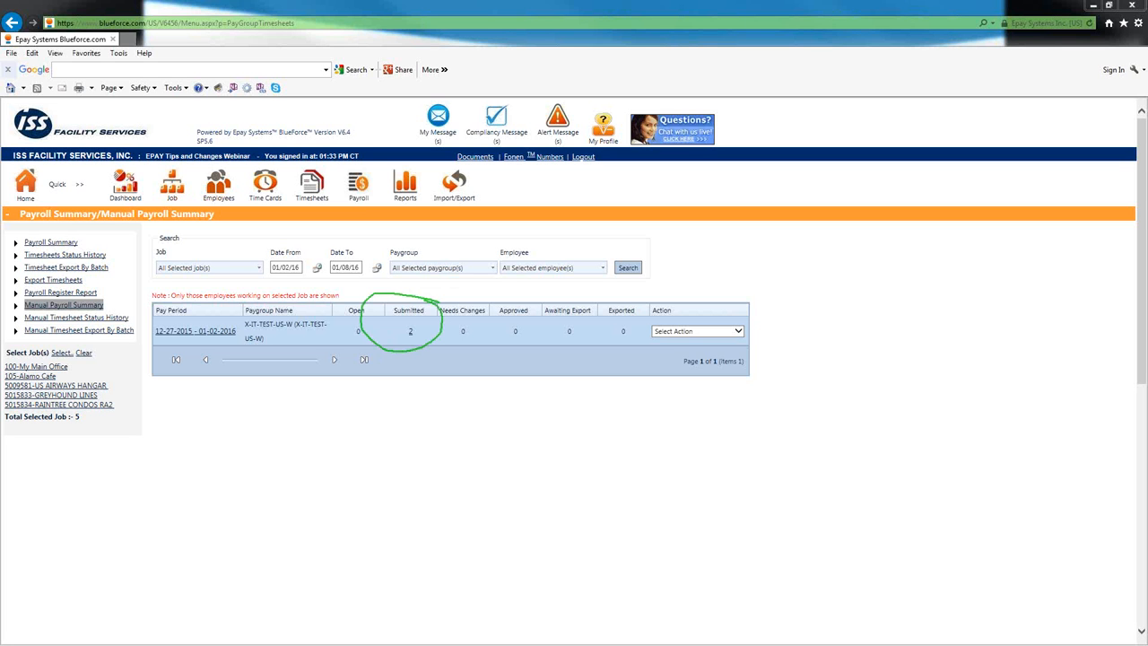
pyautogui.press('e')
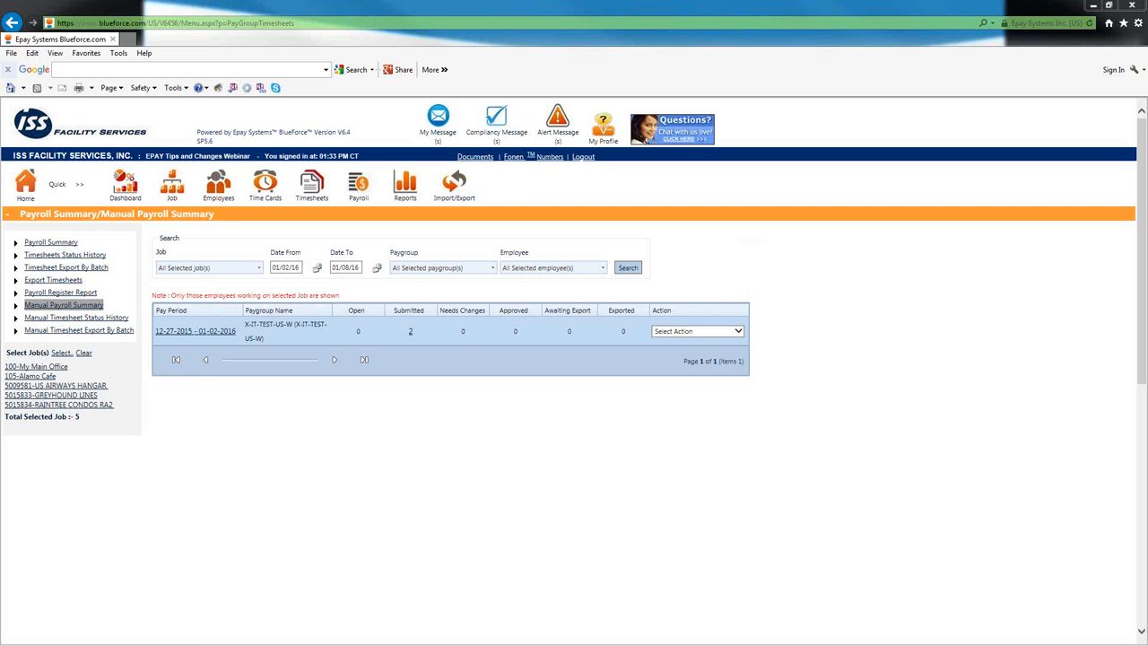
pyautogui.click(737, 331)
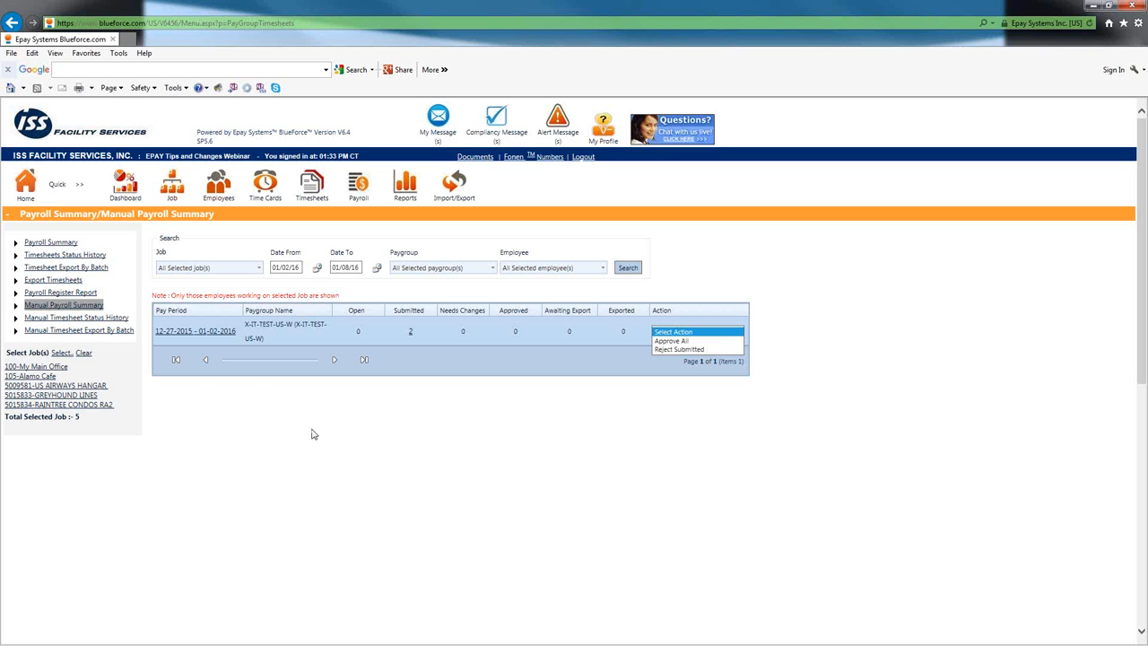
pyautogui.click(462, 426)
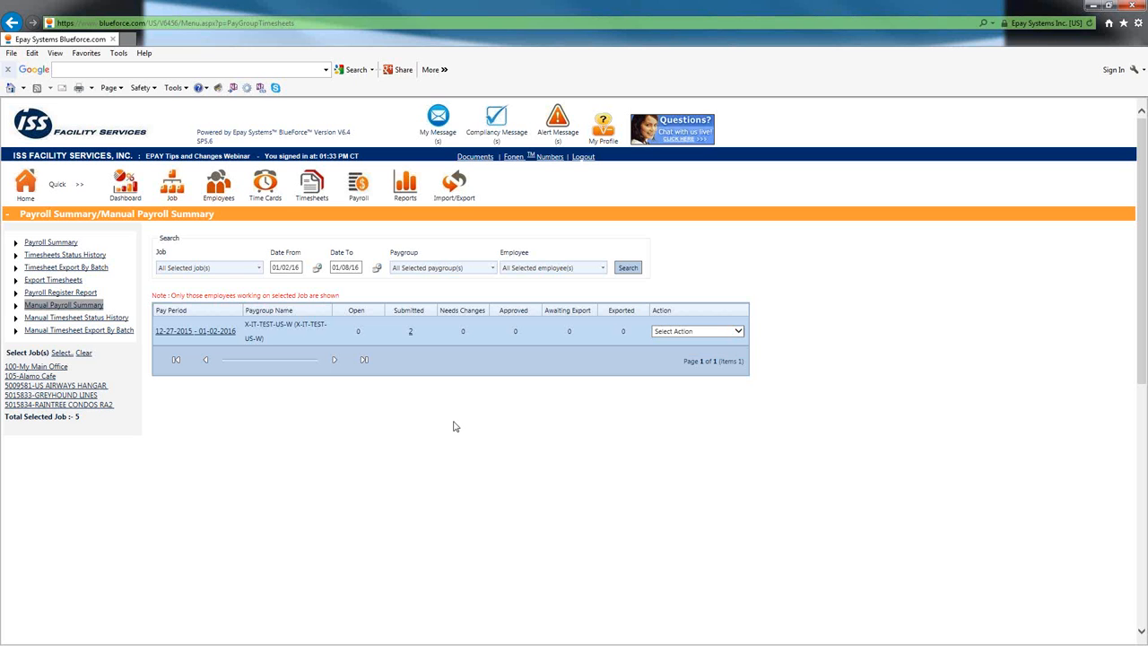